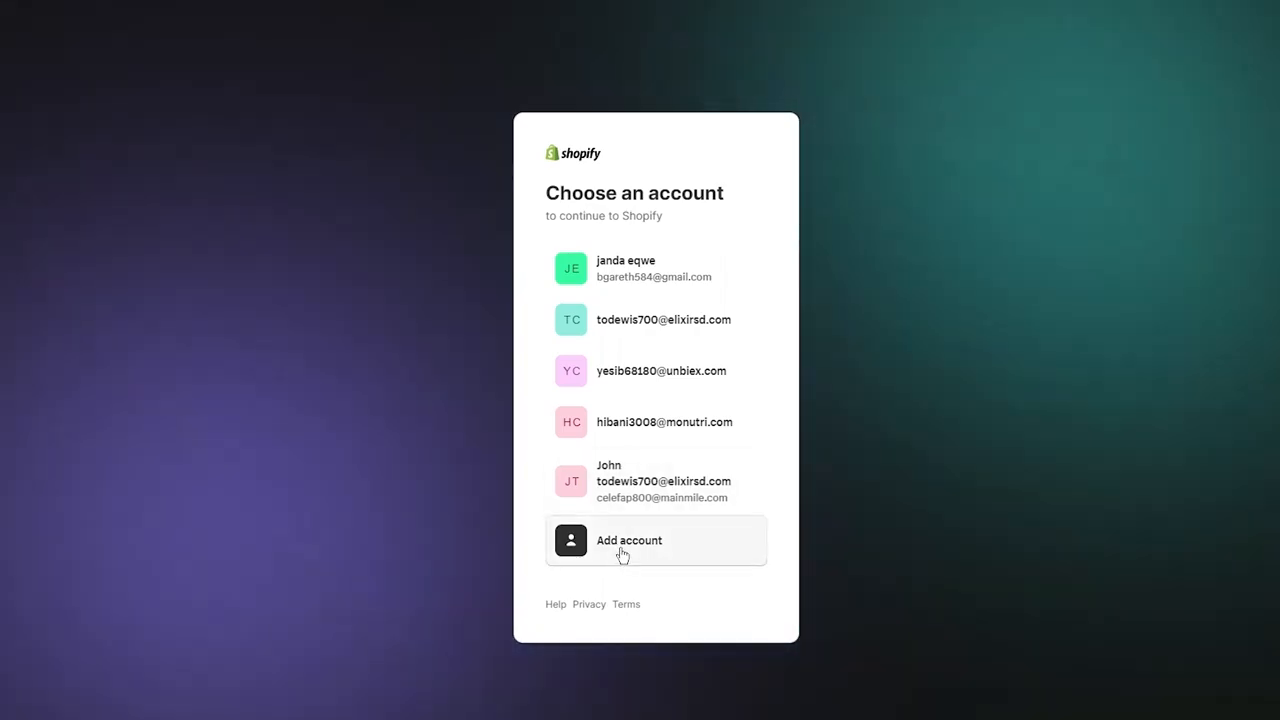
Start creating a new Shopify account with the email sign-up option.
click(621, 548)
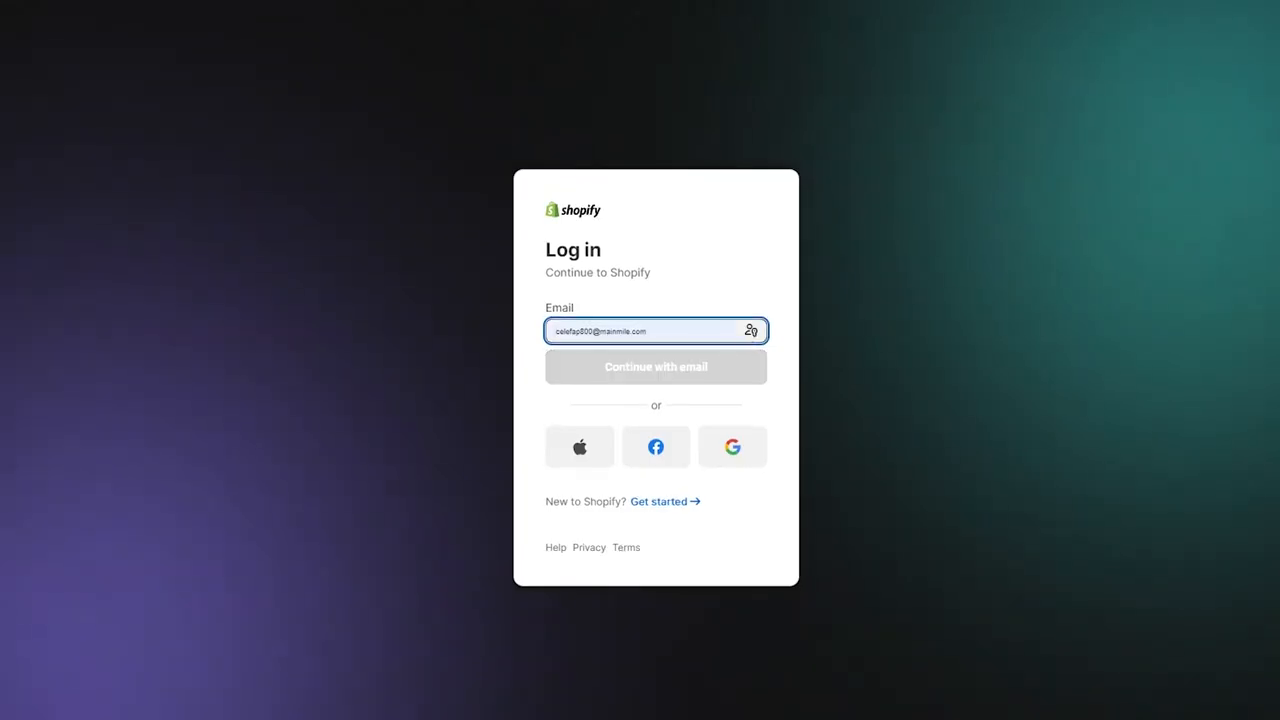
click(688, 501)
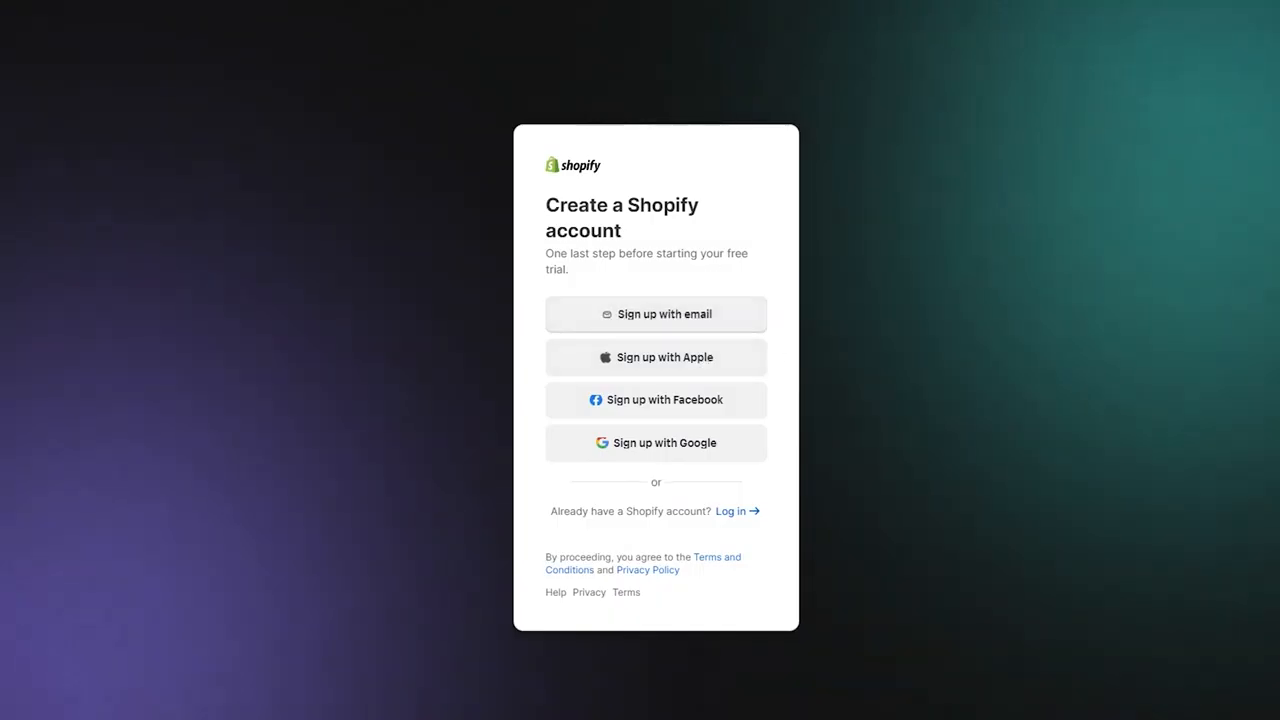
click(656, 314)
Fill in the account holder's first and last name from a saved autofill entry.
click(599, 333)
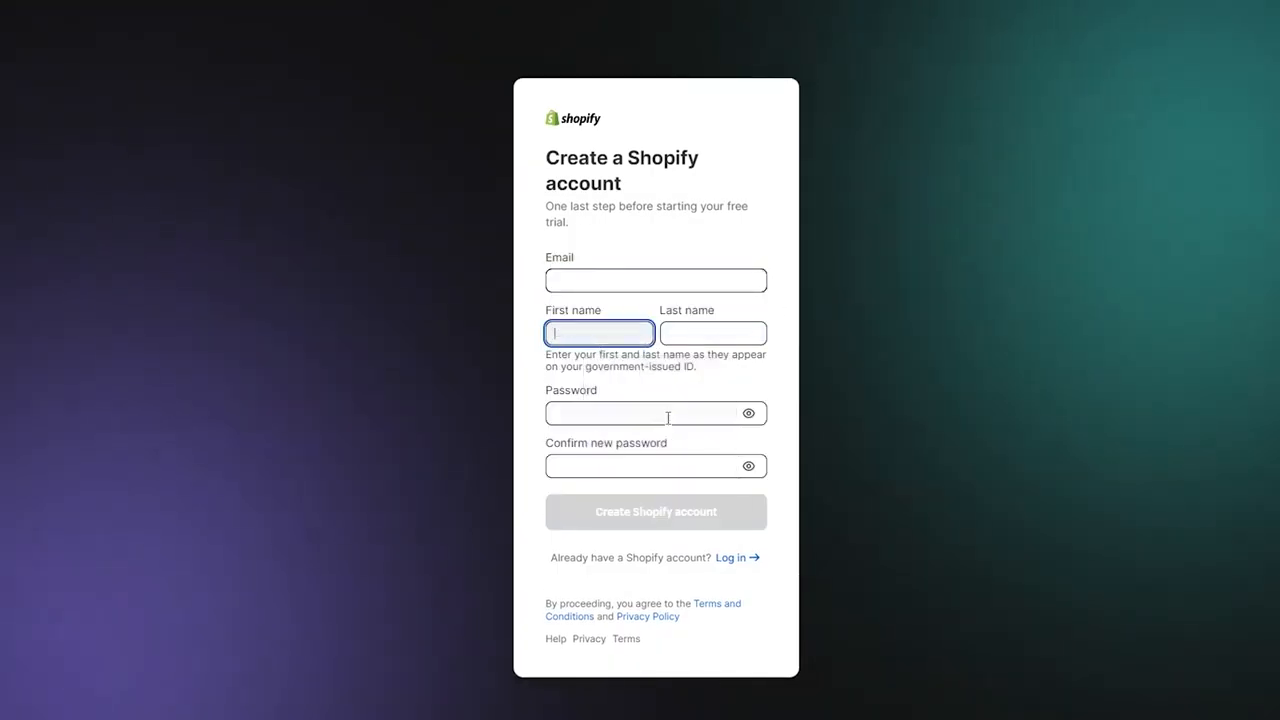
click(596, 328)
click(640, 433)
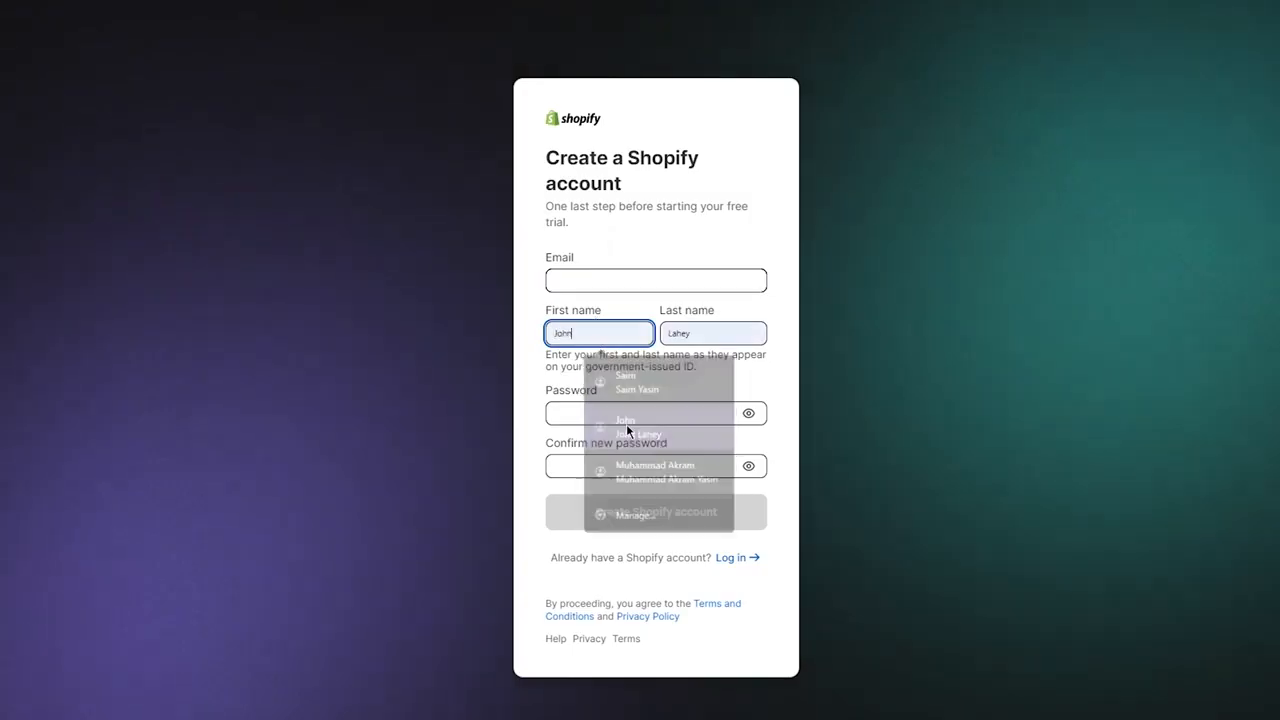
click(641, 413)
click(890, 480)
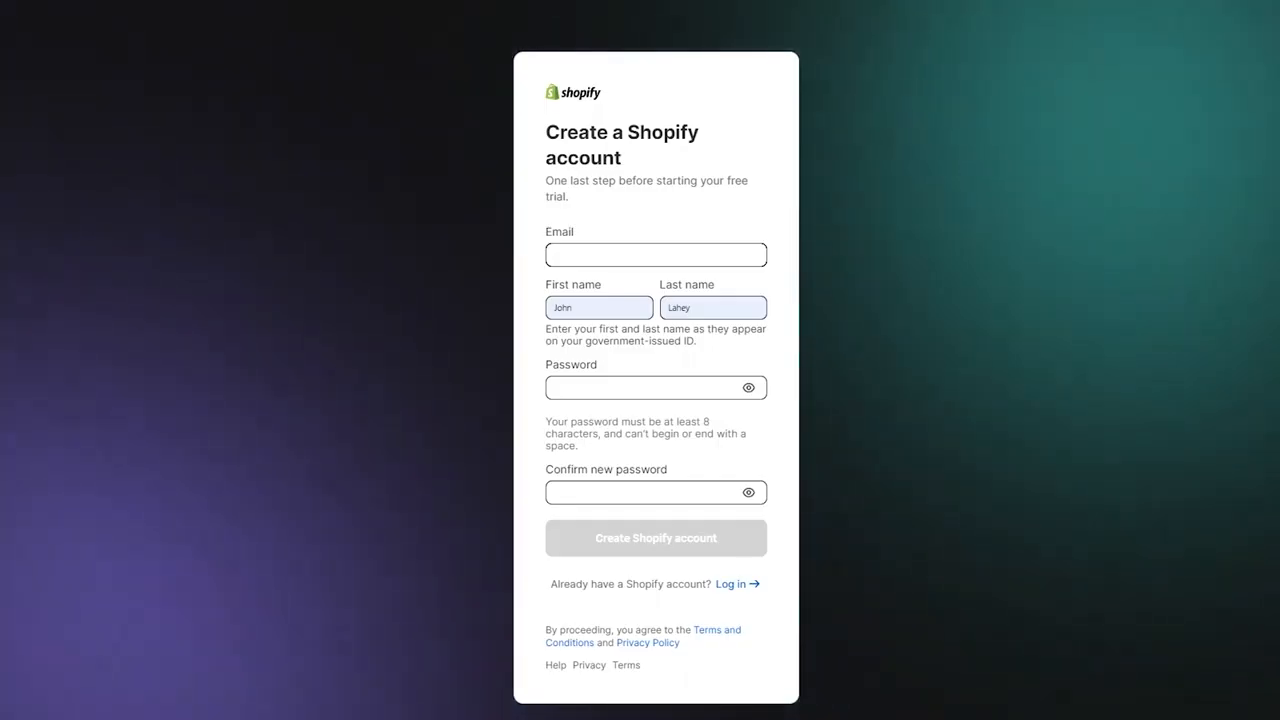
Enter the account password, paste the email address, and repeat the password in the confirmation field.
click(612, 389)
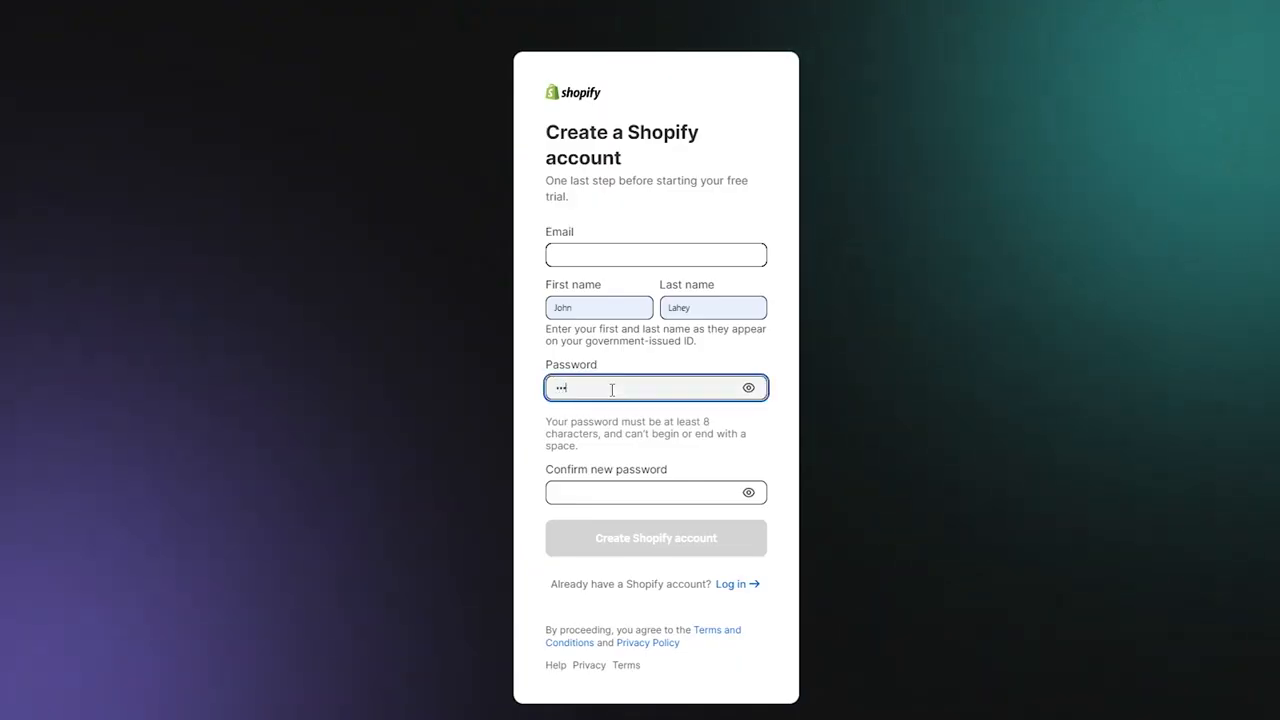
text(•••••••••)
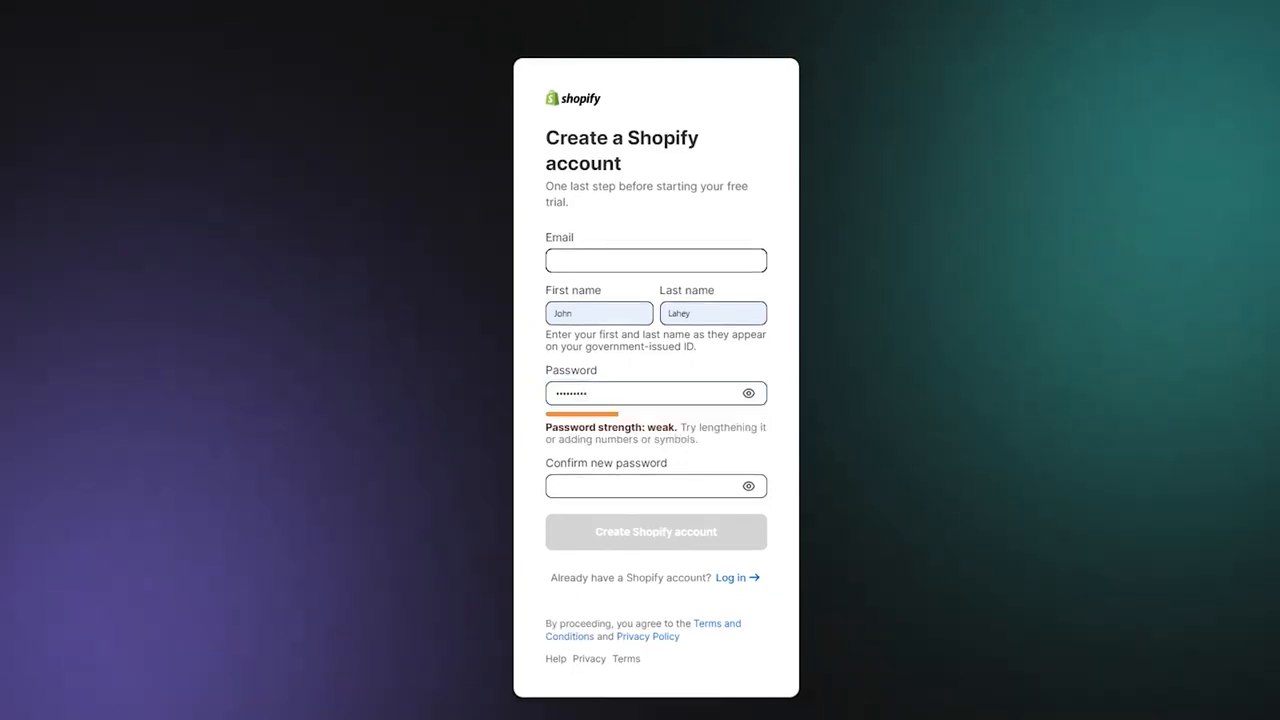
click(666, 258)
right_click(666, 258)
click(705, 387)
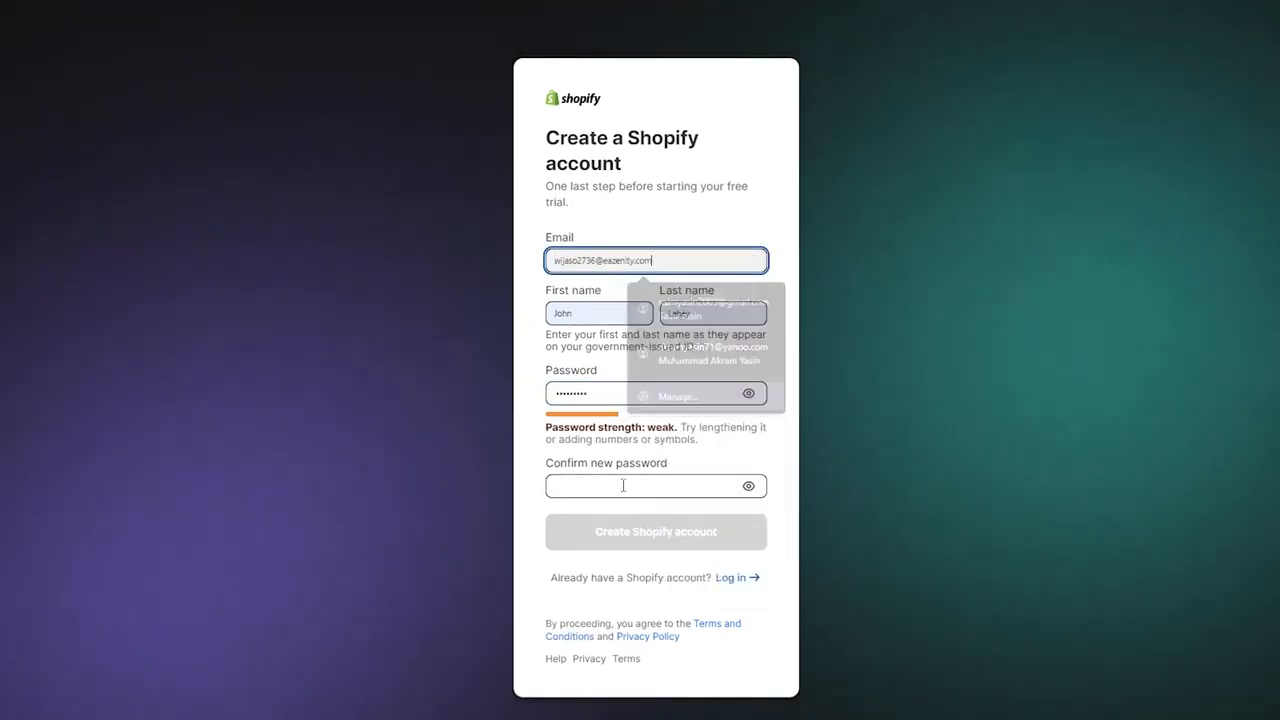
click(613, 484)
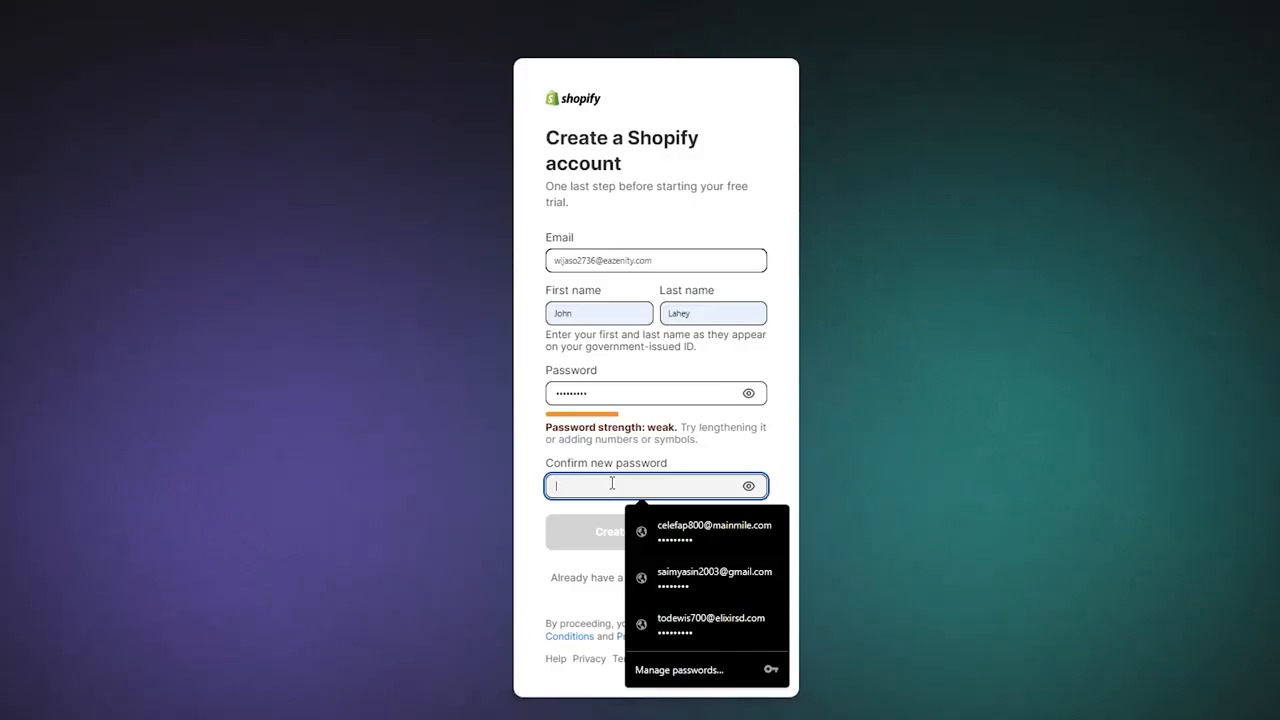
text(•••••••)
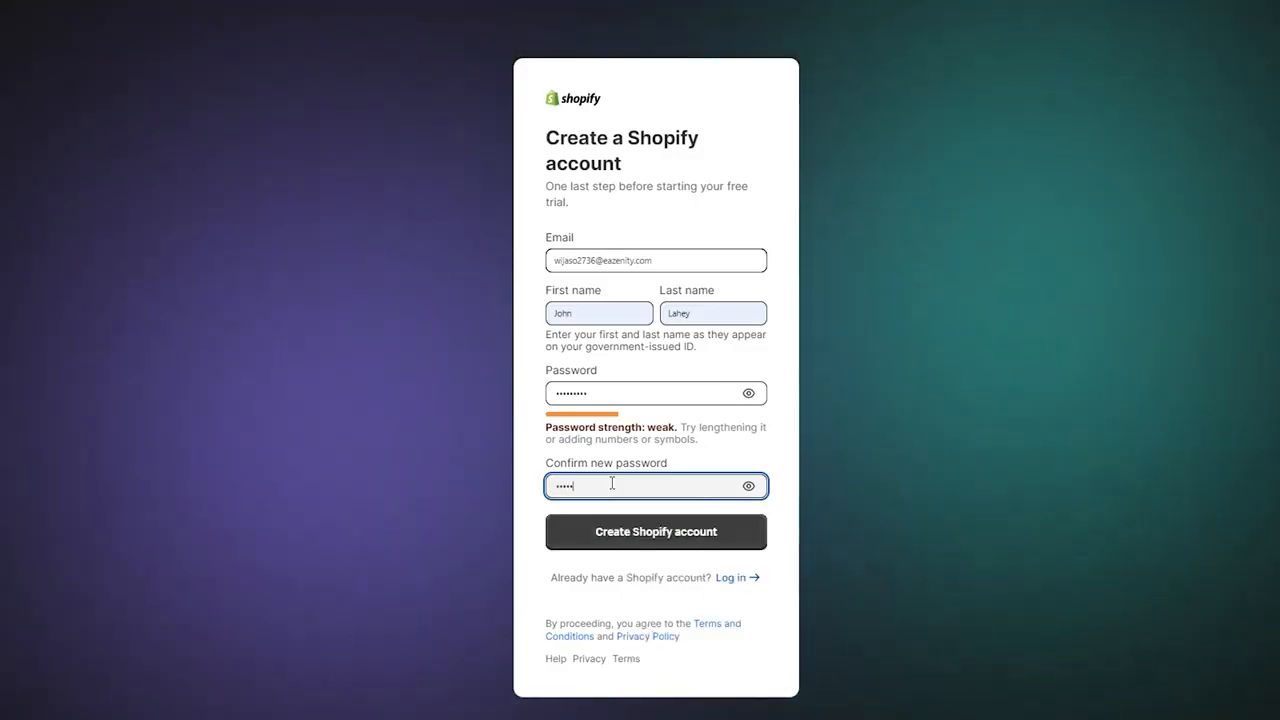
text(••)
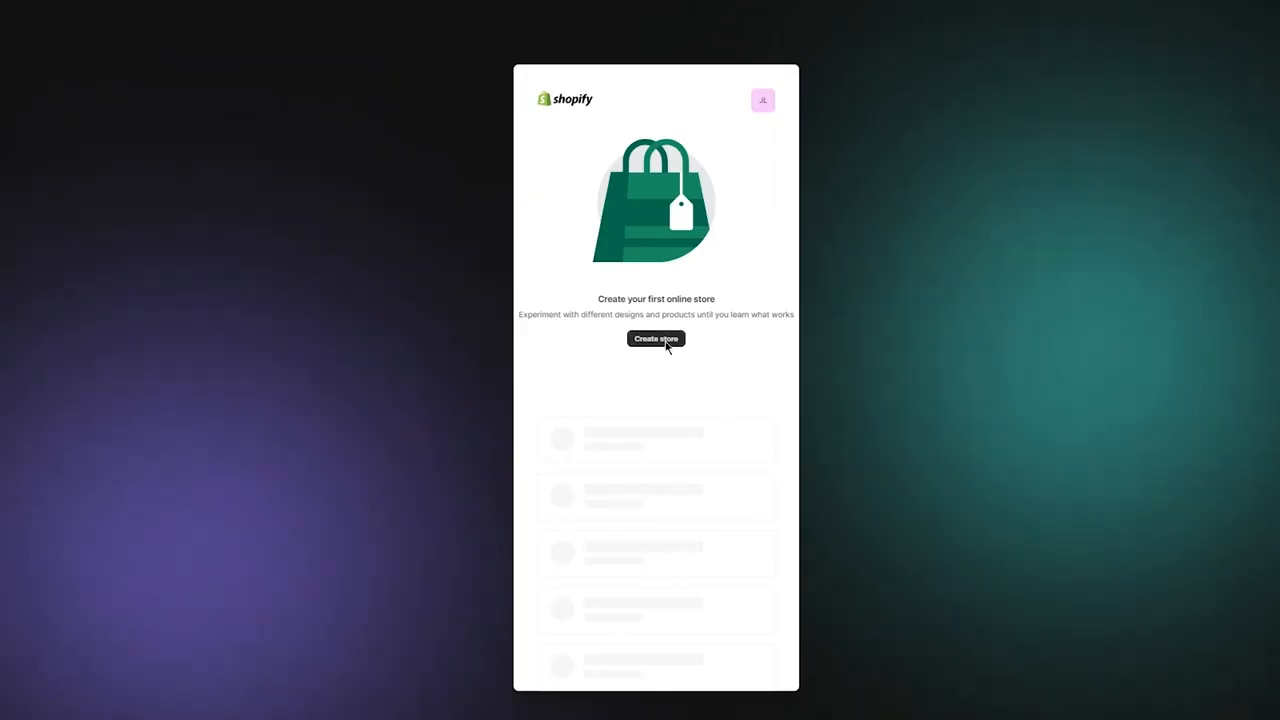
Create the first online store, skipping the setup questions and accepting Pakistan as the business location.
click(656, 339)
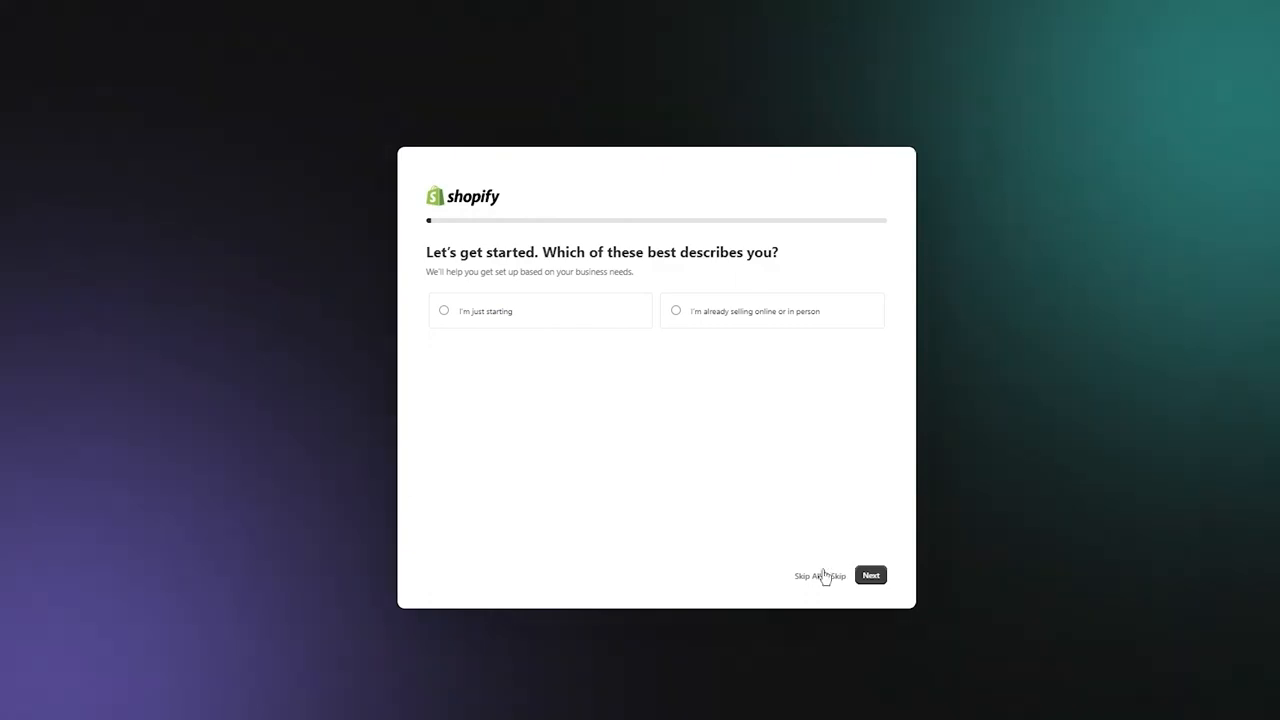
click(820, 576)
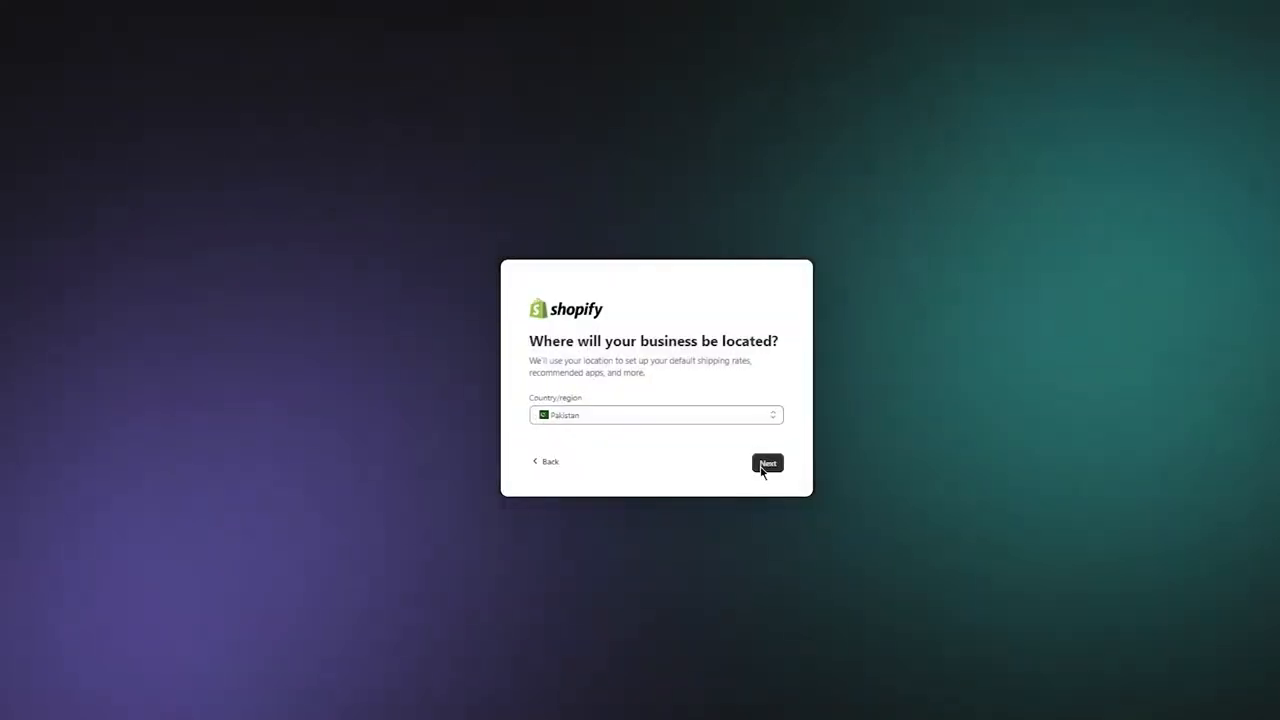
click(766, 464)
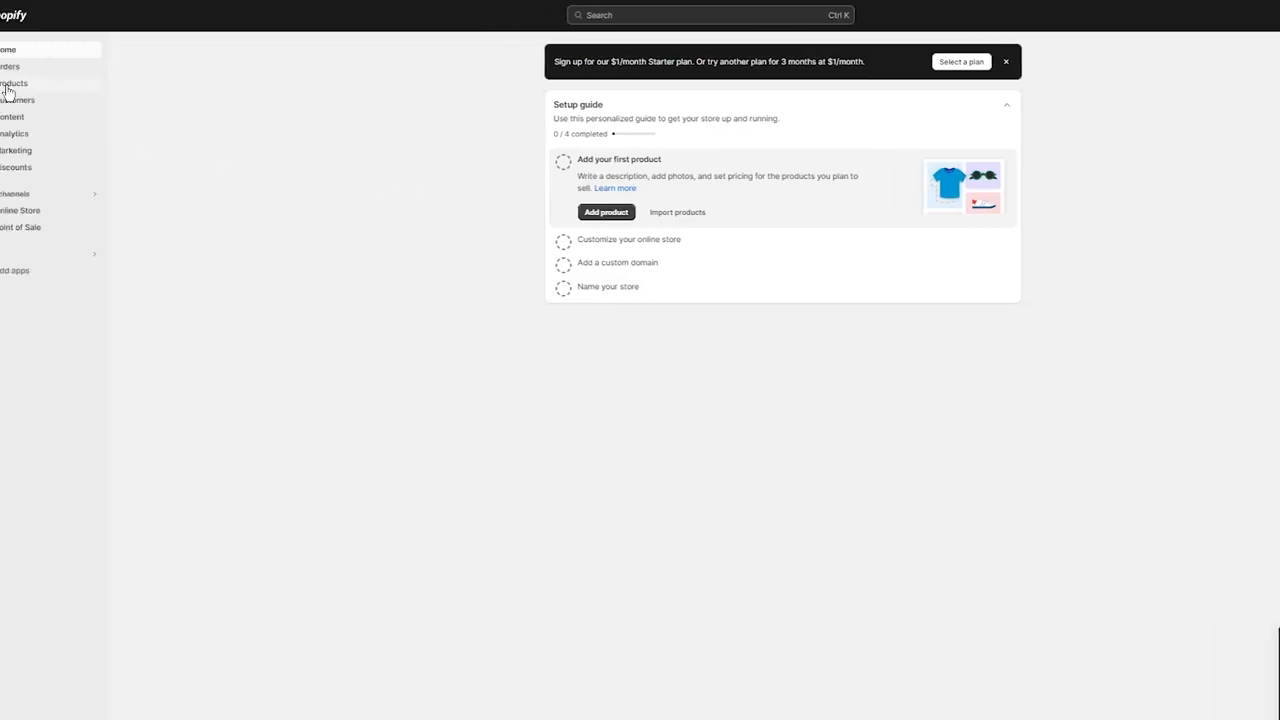
Add a new product and give it the title "Polo White Shirt".
click(52, 85)
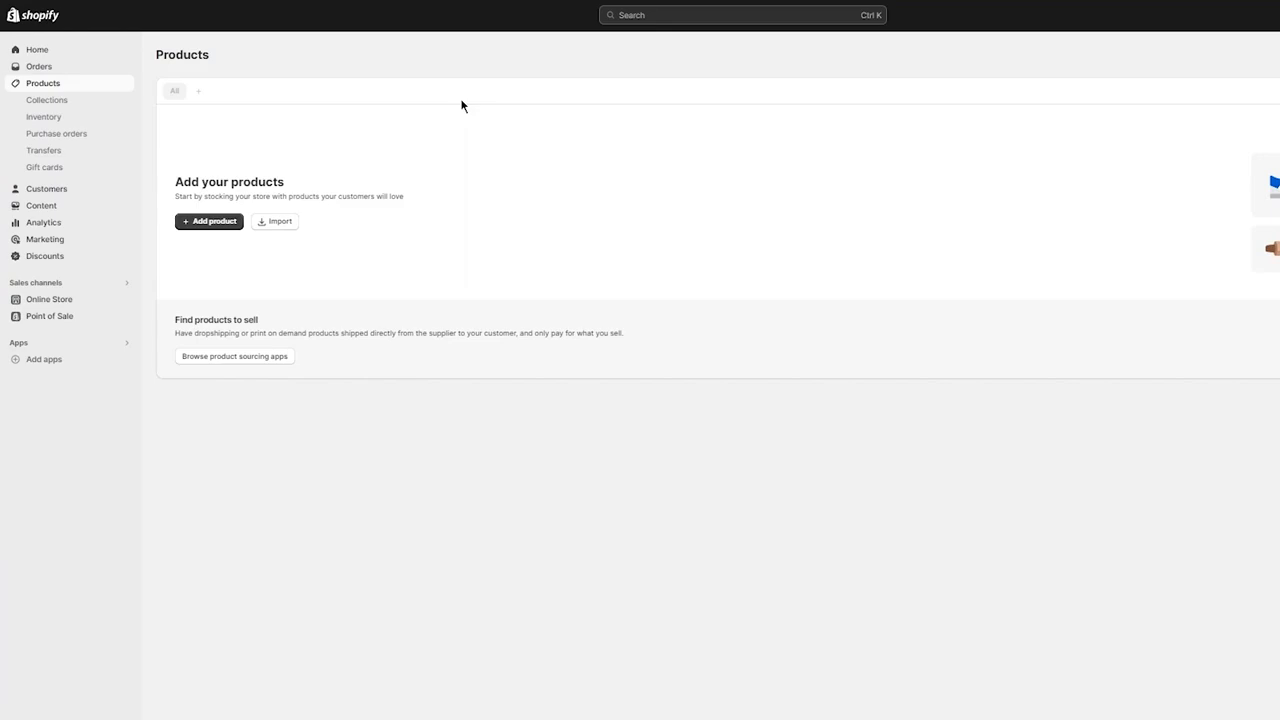
click(211, 223)
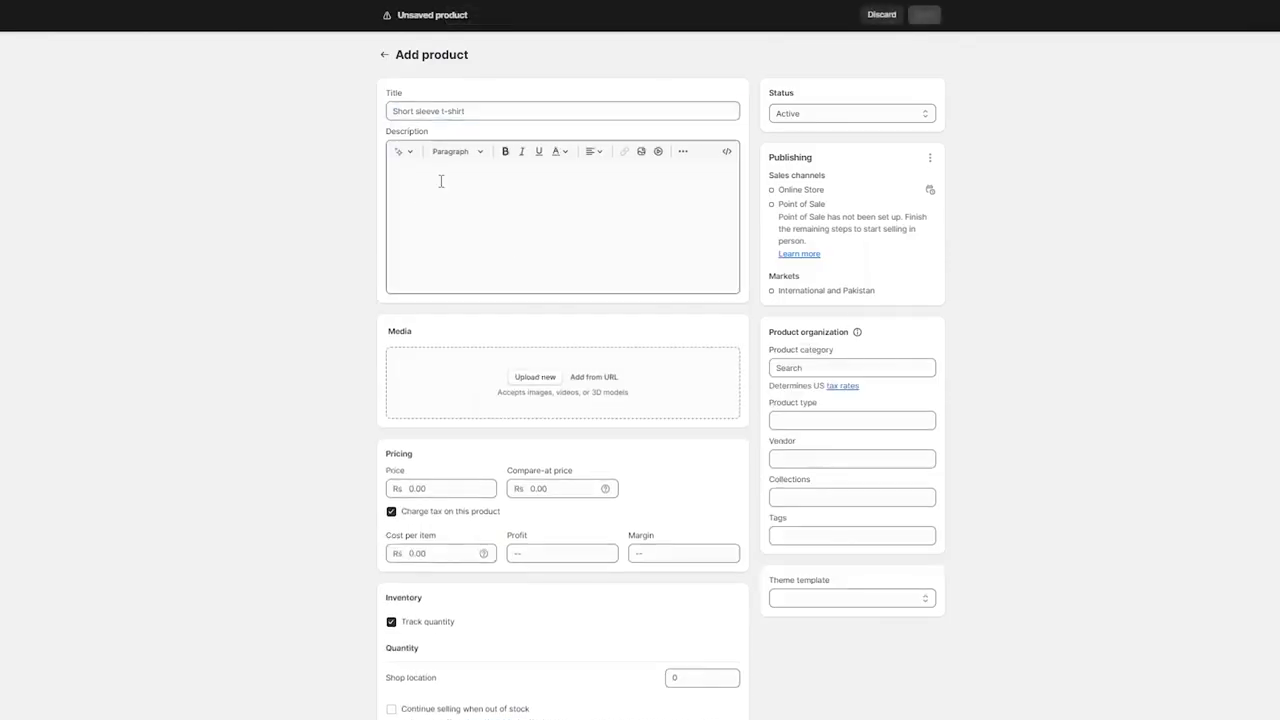
click(480, 116)
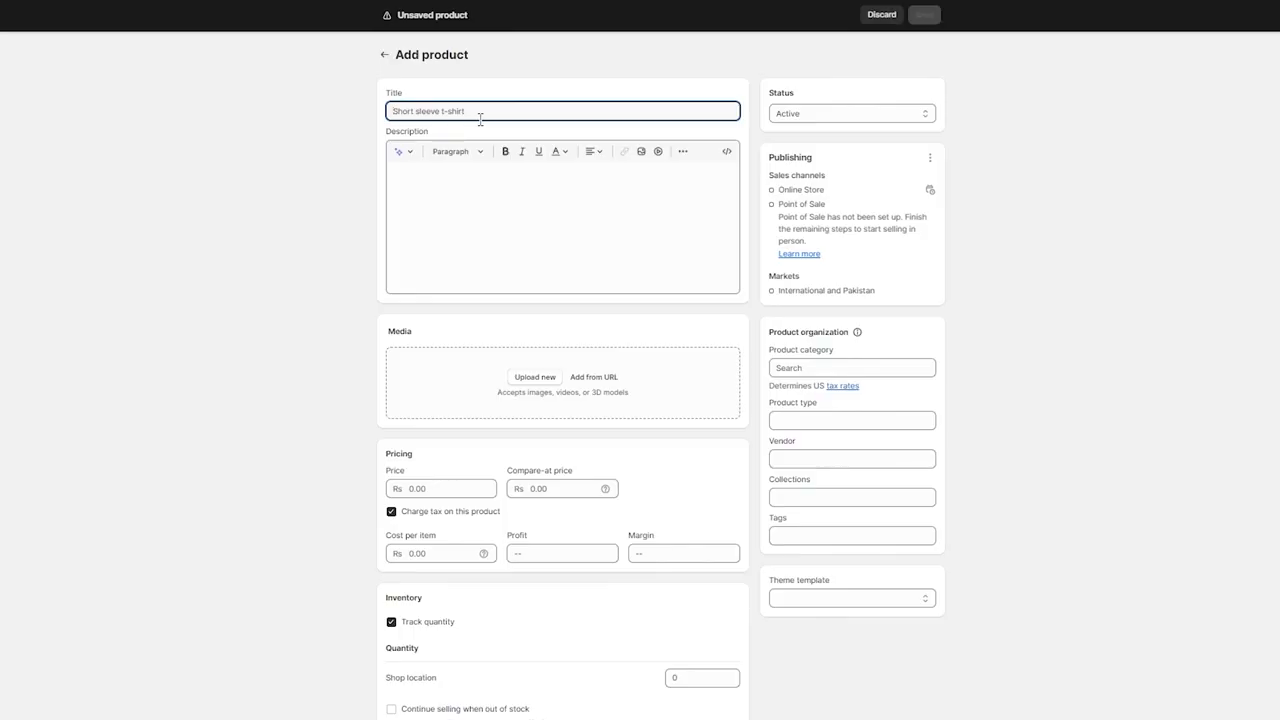
text(Shirt)
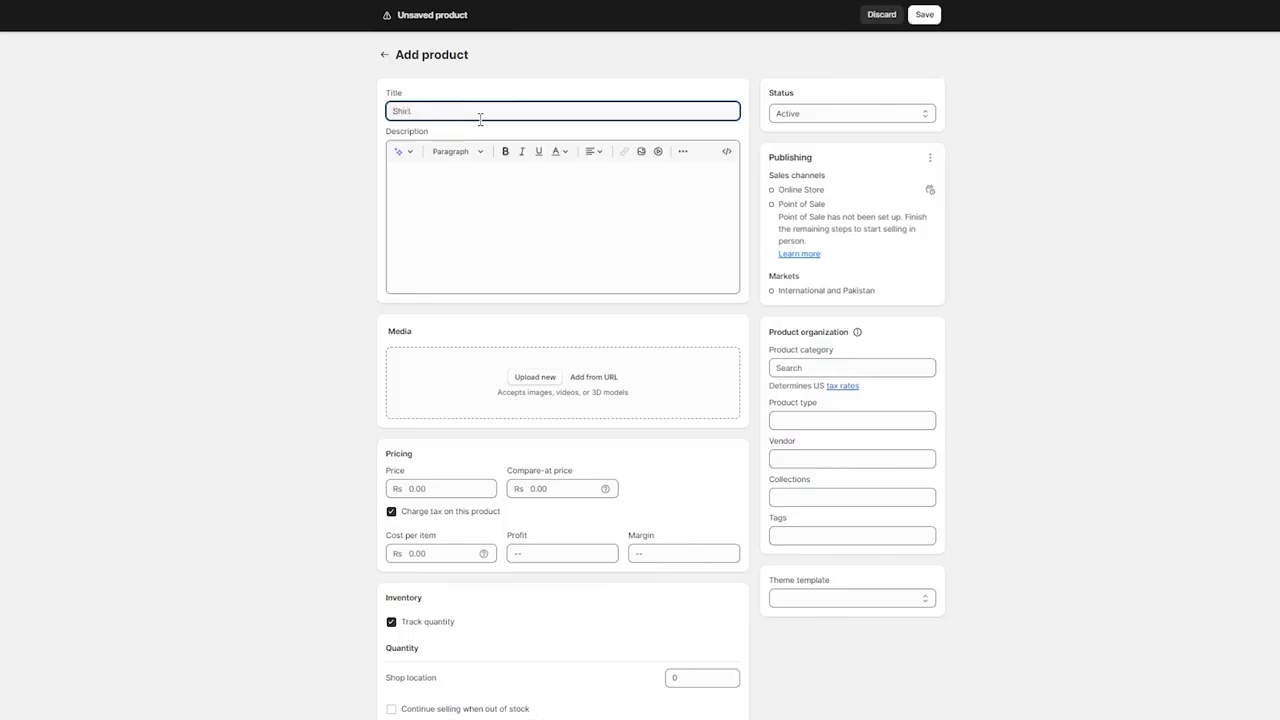
key(BackSpace)
key(BackSpace)
key(BackSpace)
key(BackSpace)
key(BackSpace)
text(Polo White S)
click(506, 223)
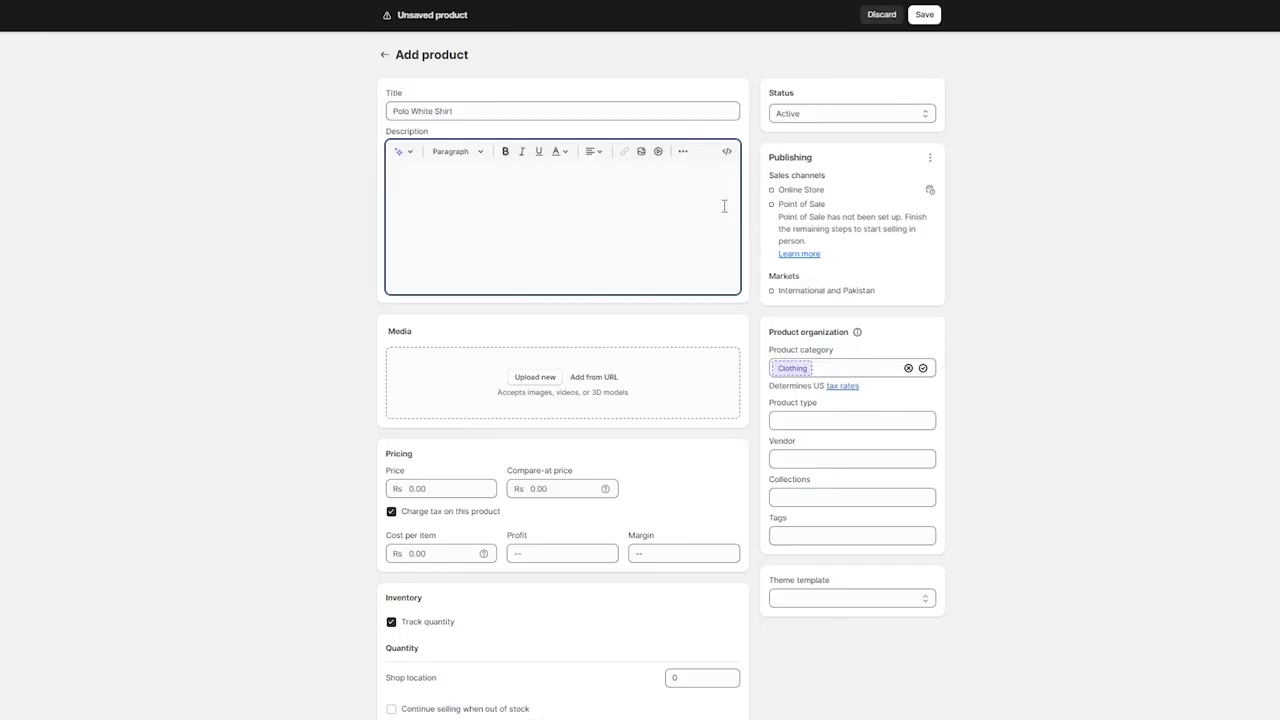
Examine the category and collection options available for organizing the new product.
click(869, 369)
click(949, 374)
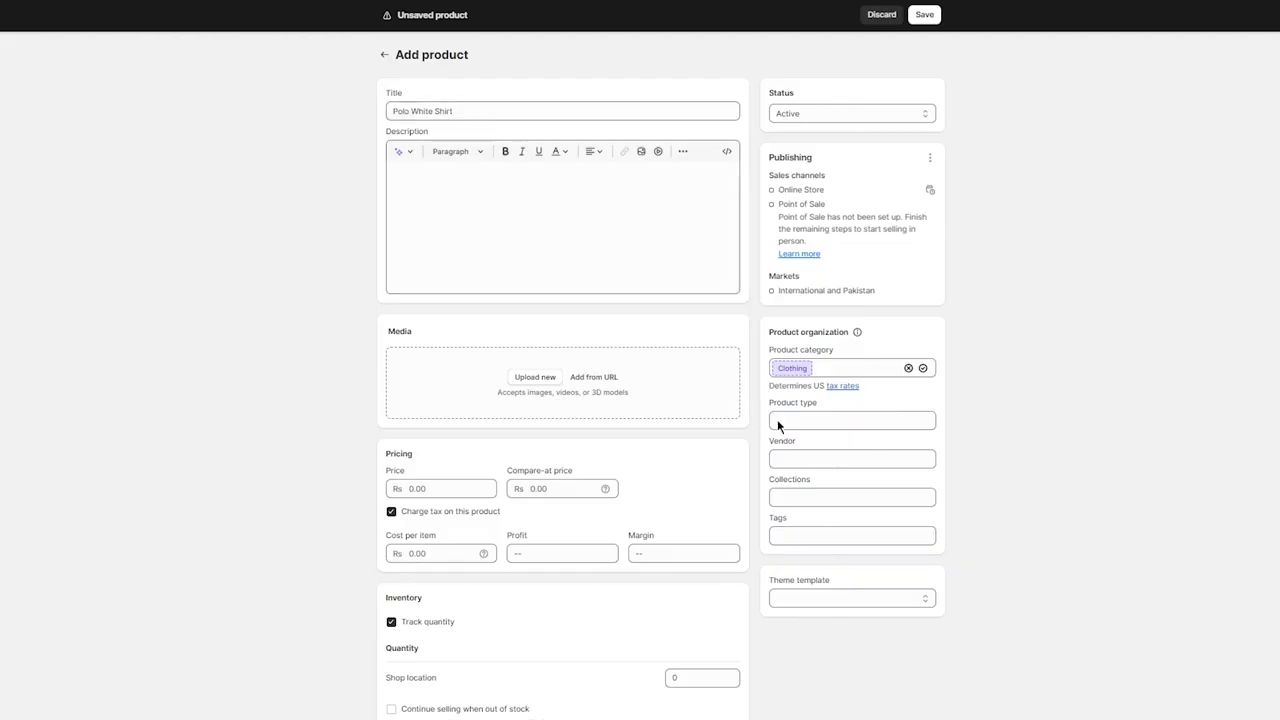
click(807, 496)
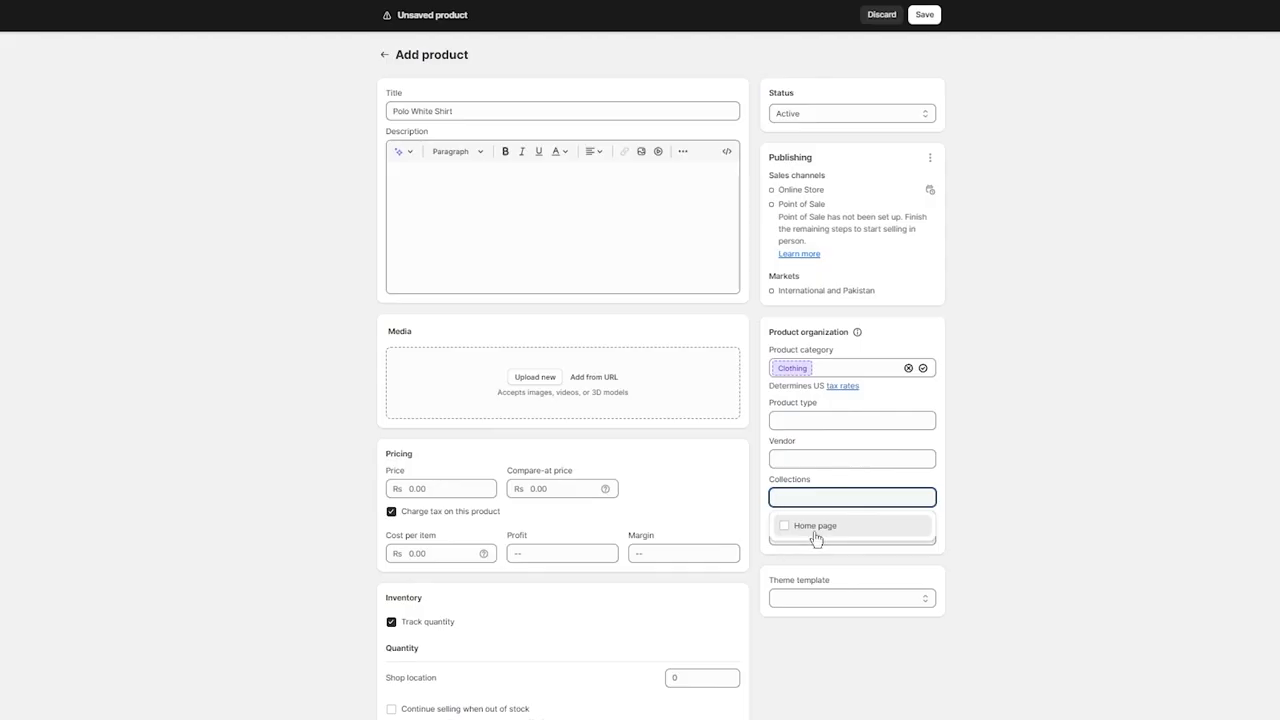
click(1066, 479)
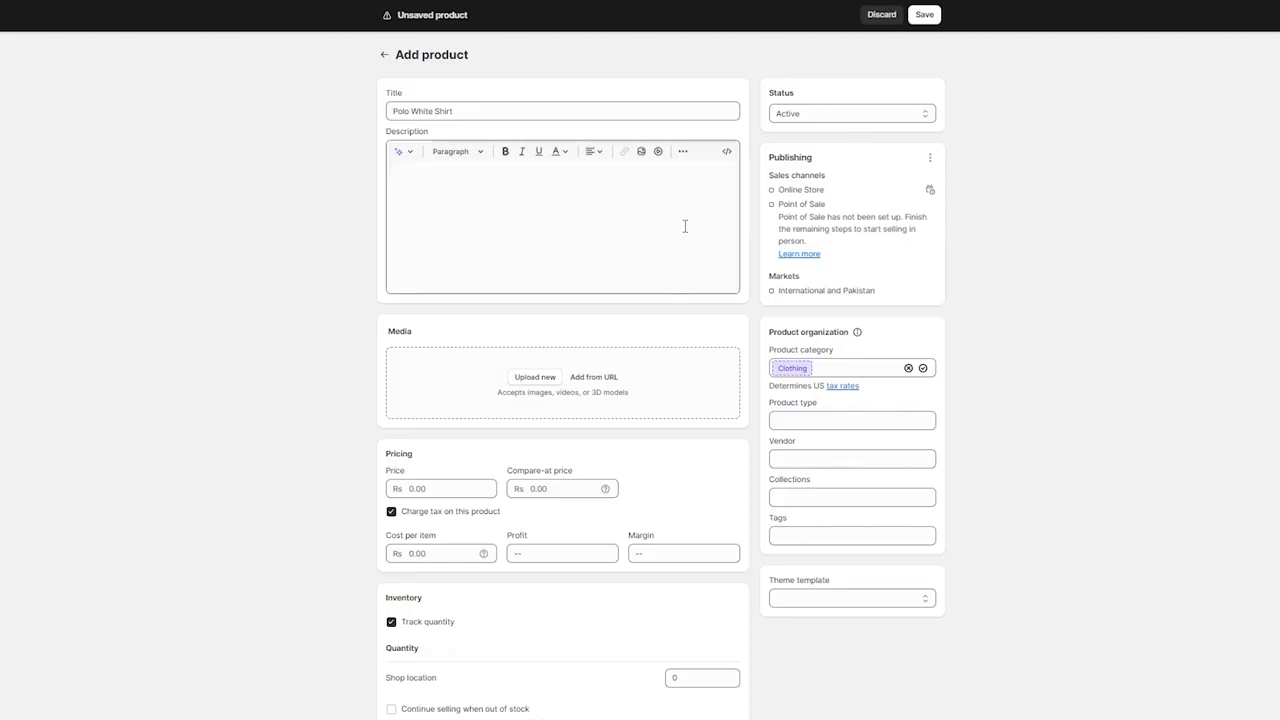
Save the Polo White Shirt product.
scroll(390, 398, down, 3)
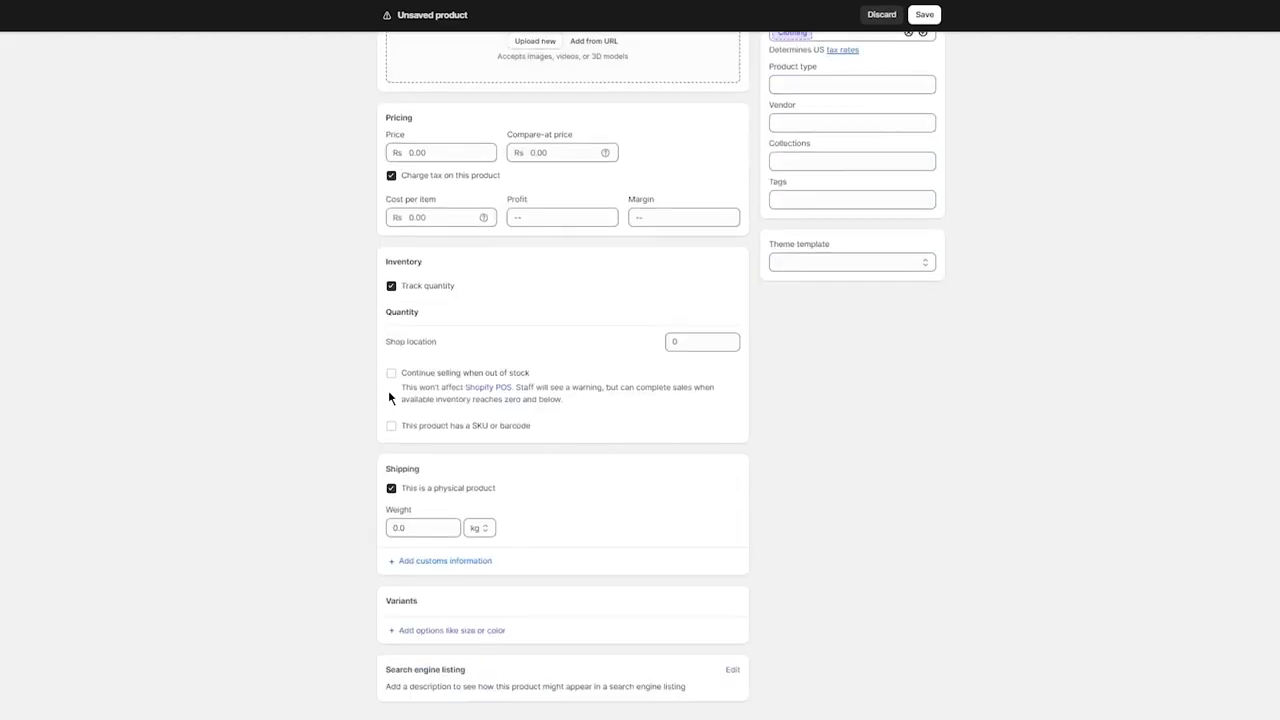
click(50, 98)
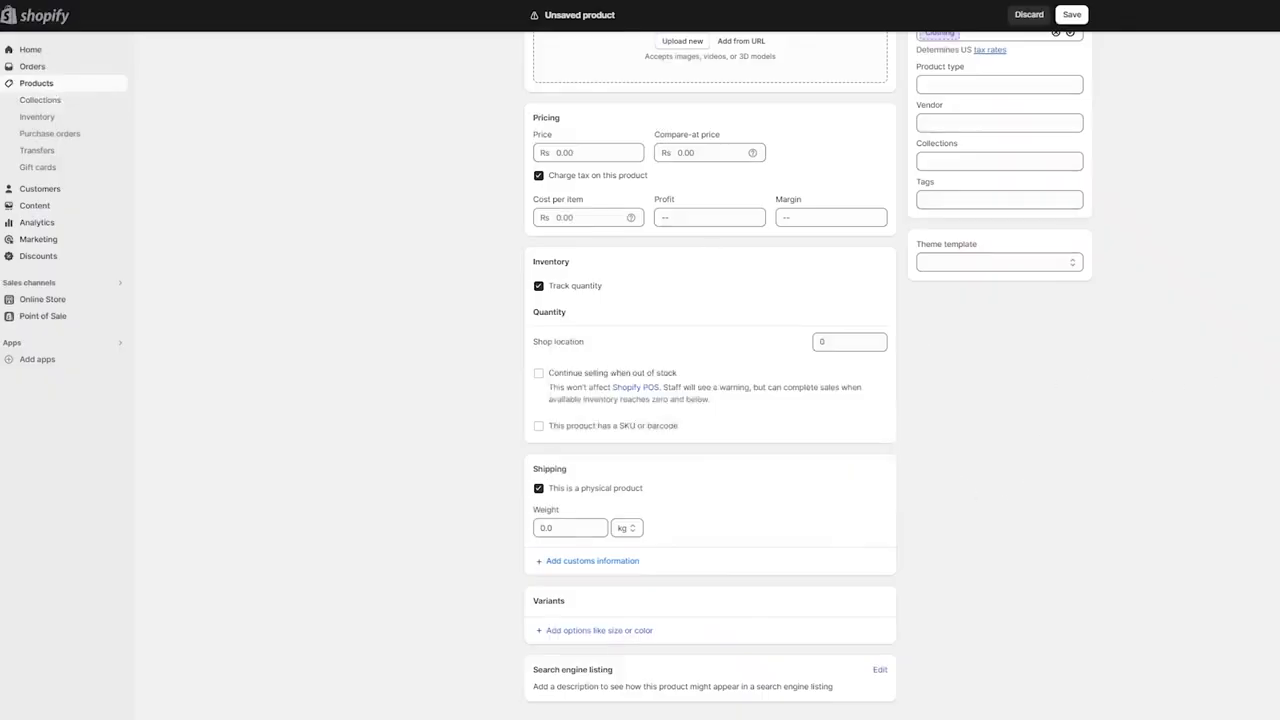
key(ctrl+s)
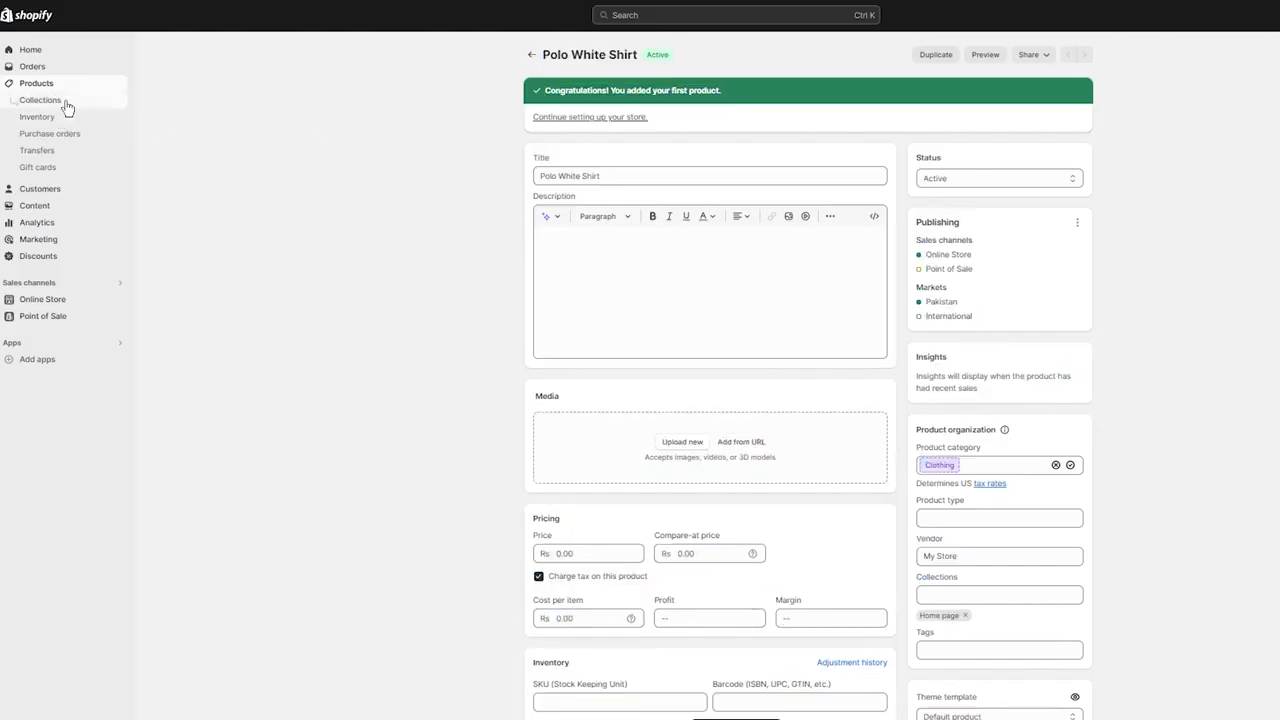
Create and save a manual collection titled "New Deals And Products", and return to the collections list.
click(62, 100)
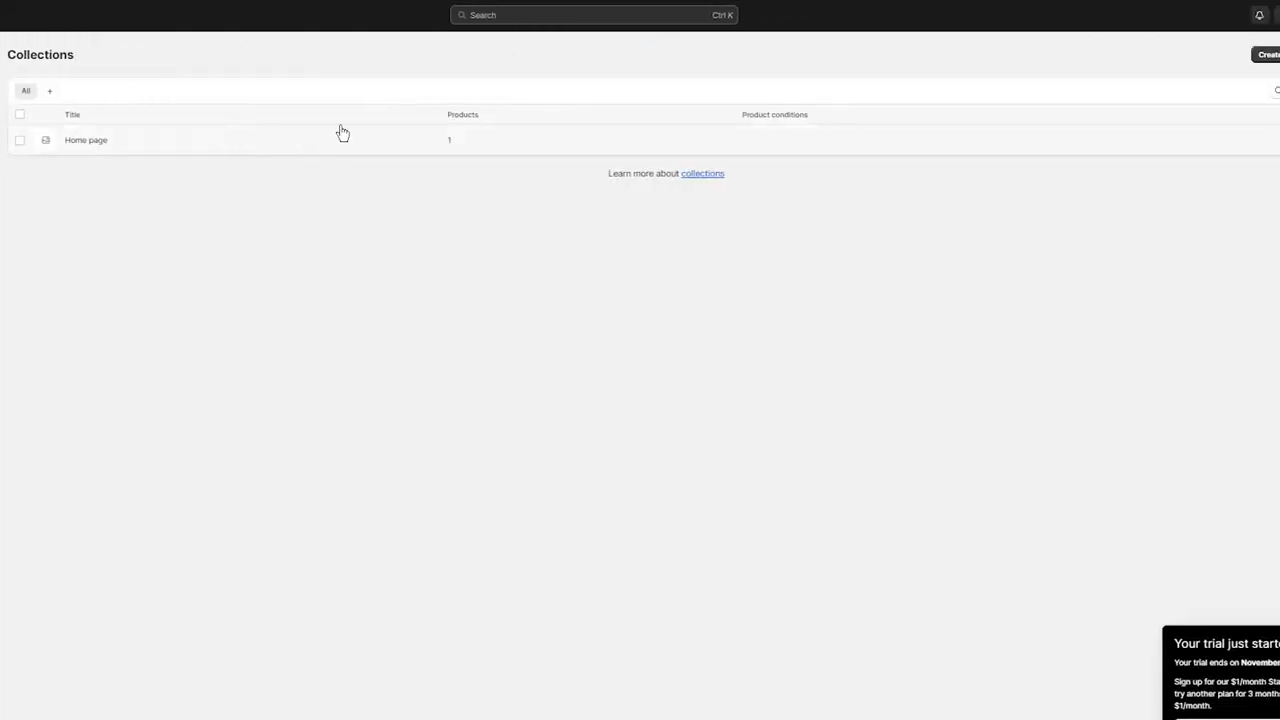
click(1265, 56)
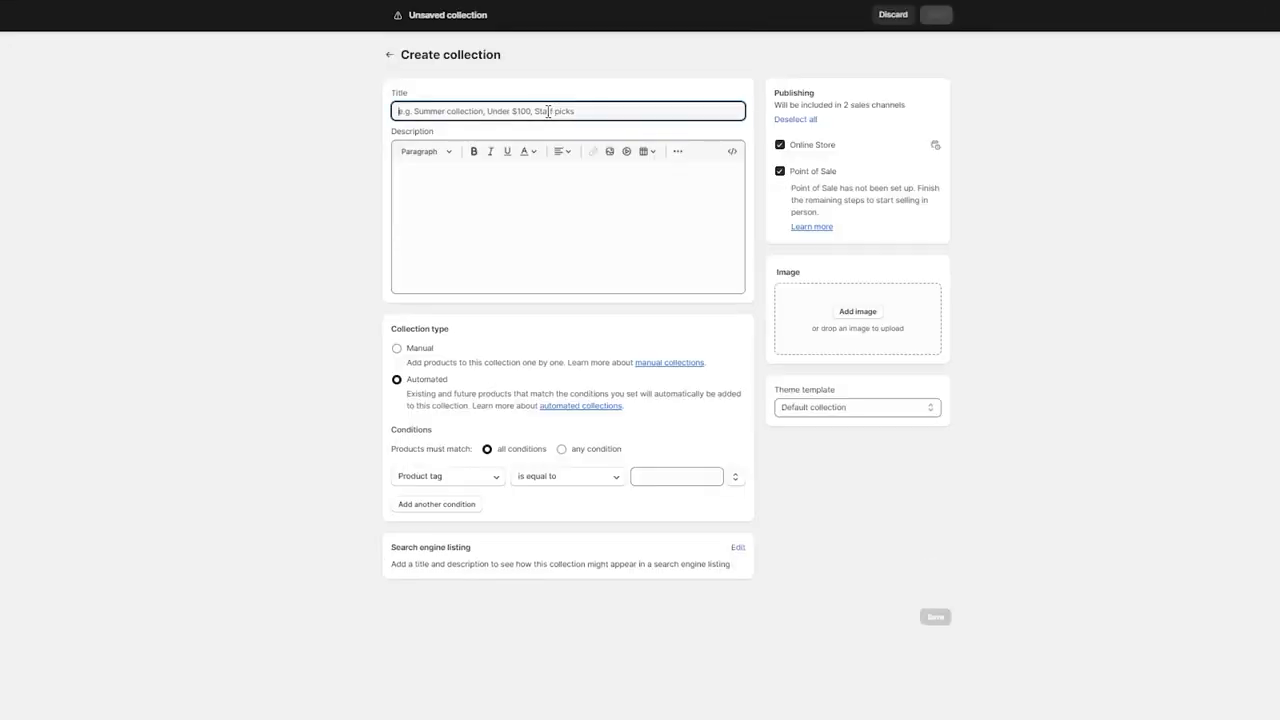
text(New Deals And Products)
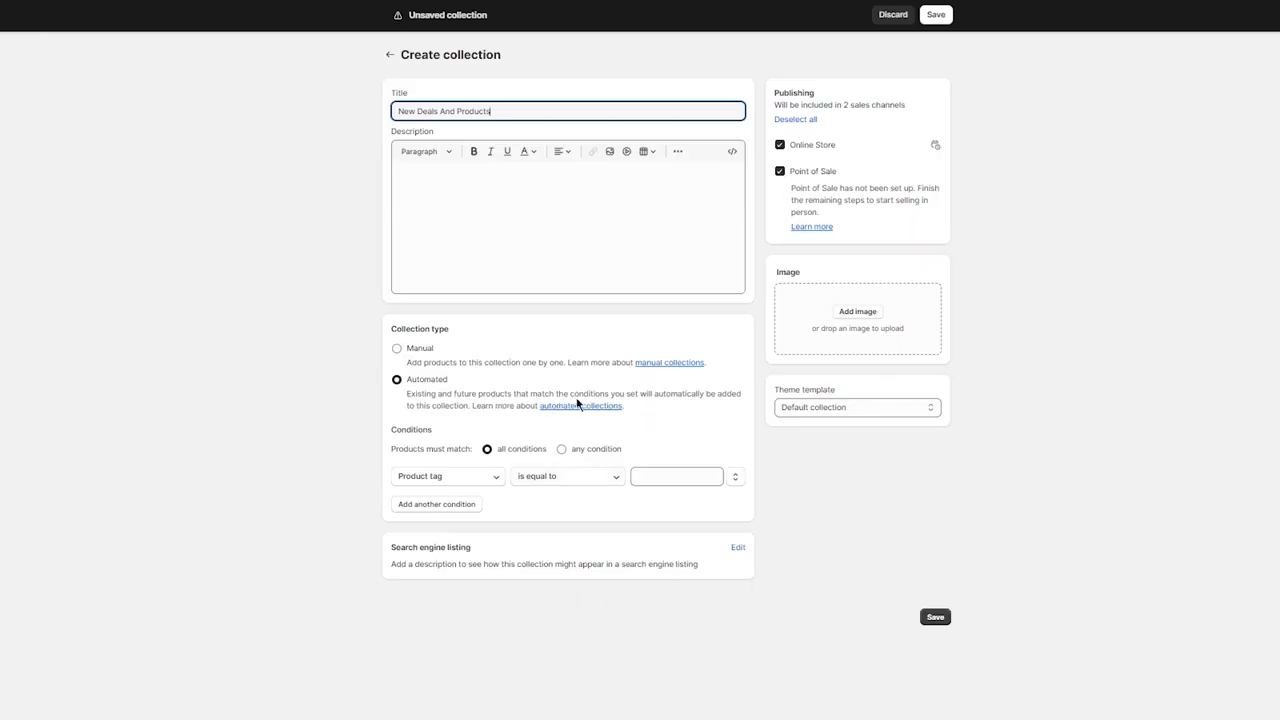
click(397, 348)
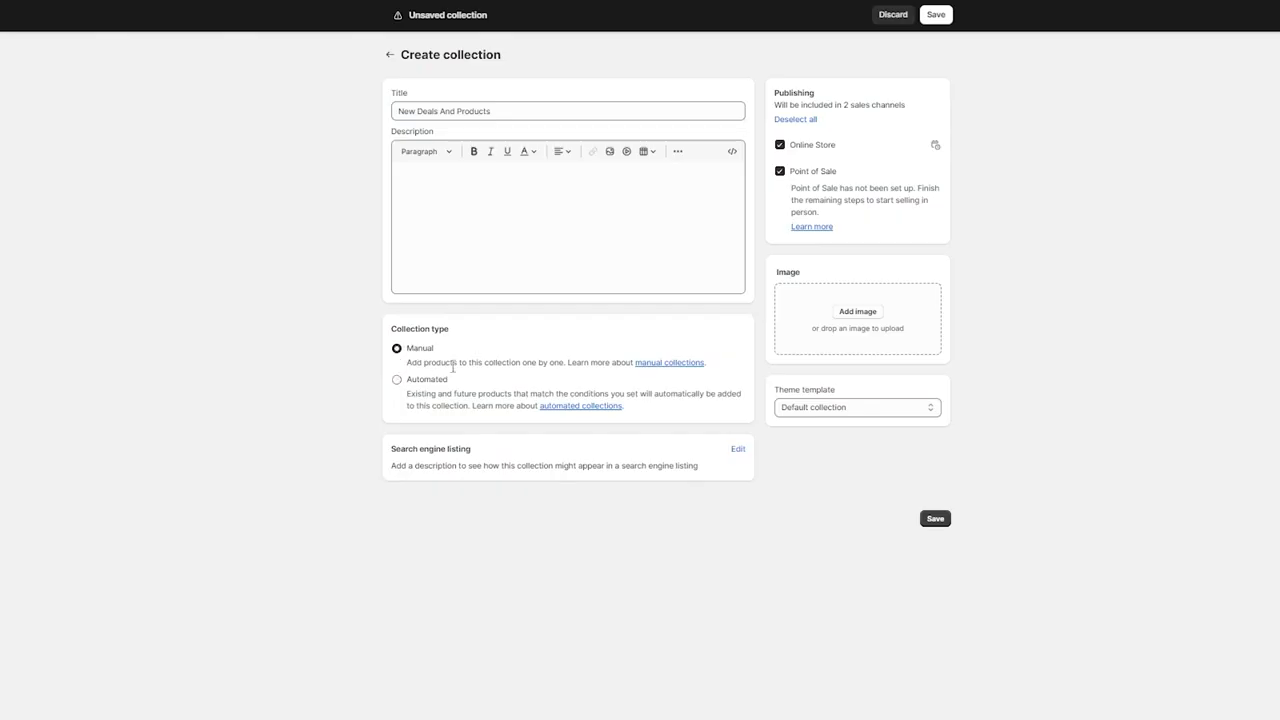
click(935, 519)
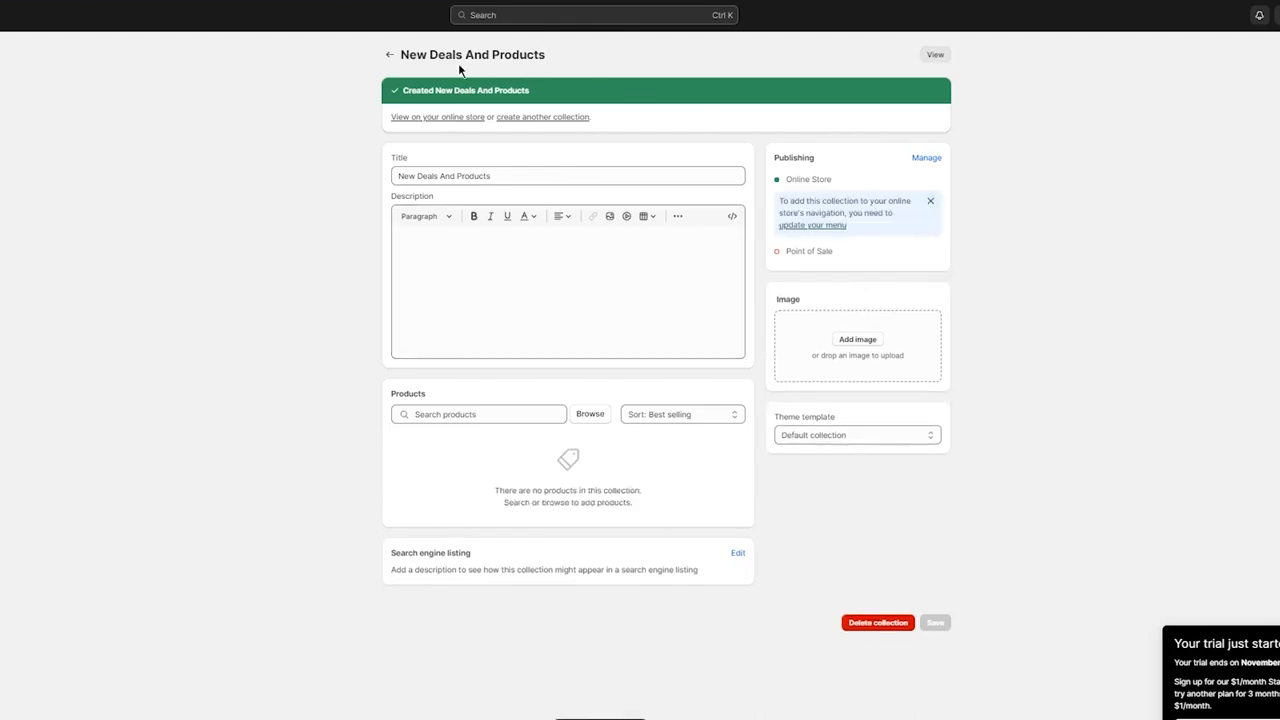
click(390, 54)
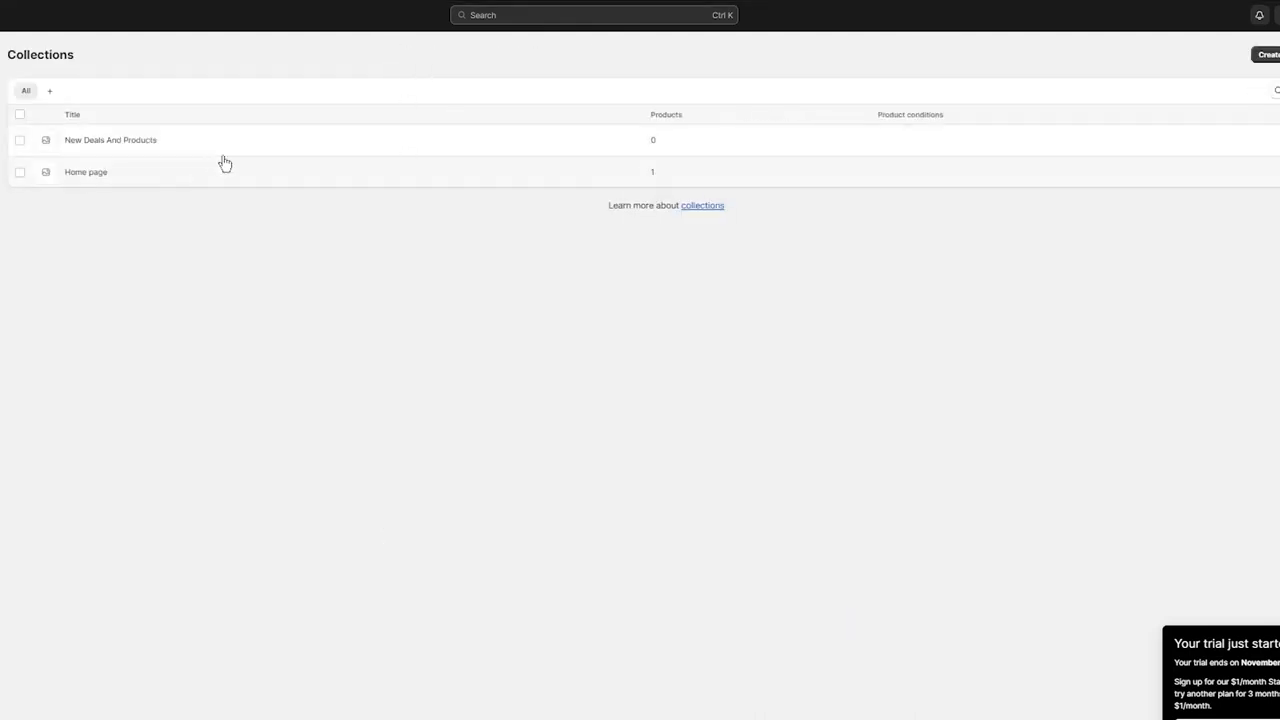
Open the Polo White Shirt product and set its price to Rs 98000.
click(2, 100)
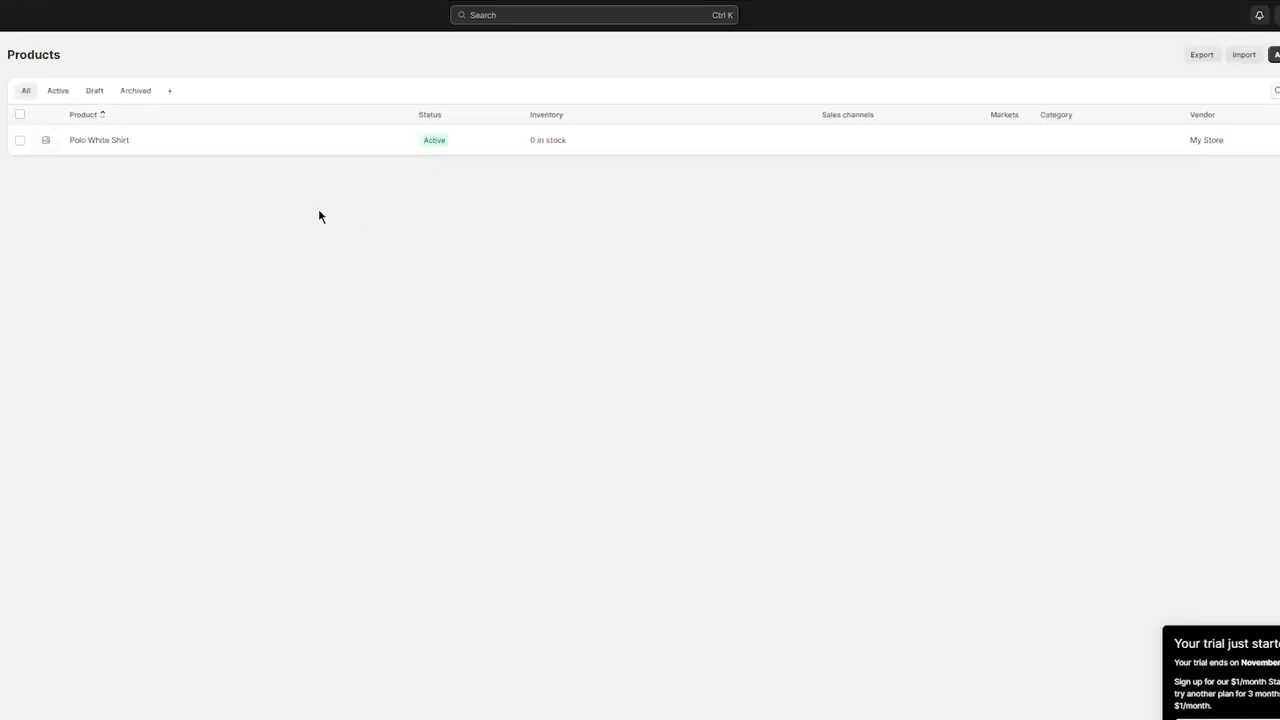
click(388, 150)
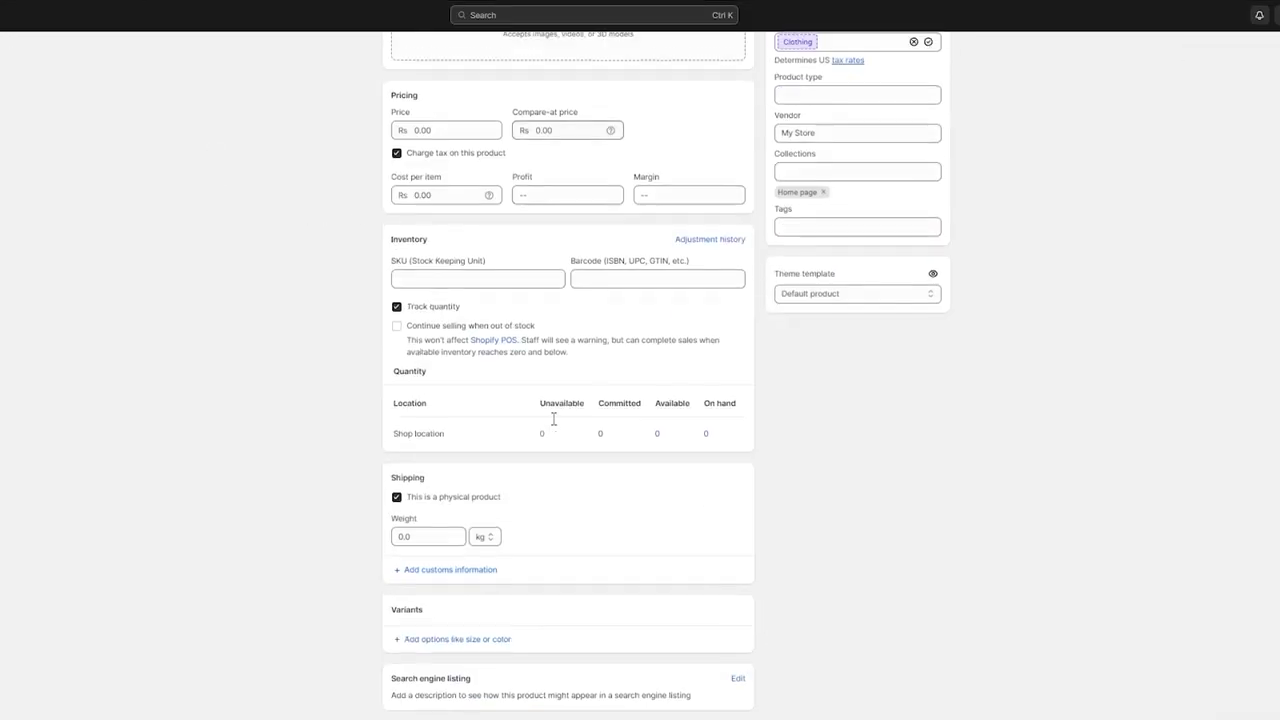
click(460, 440)
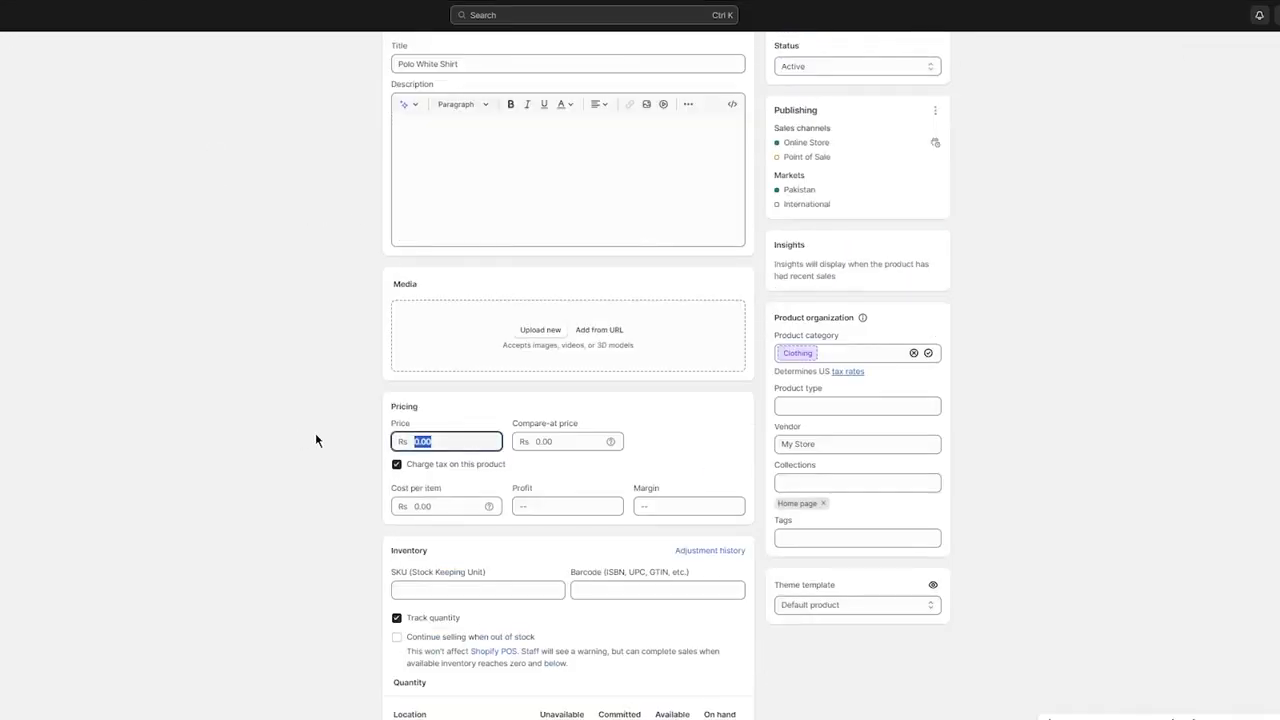
text(98000)
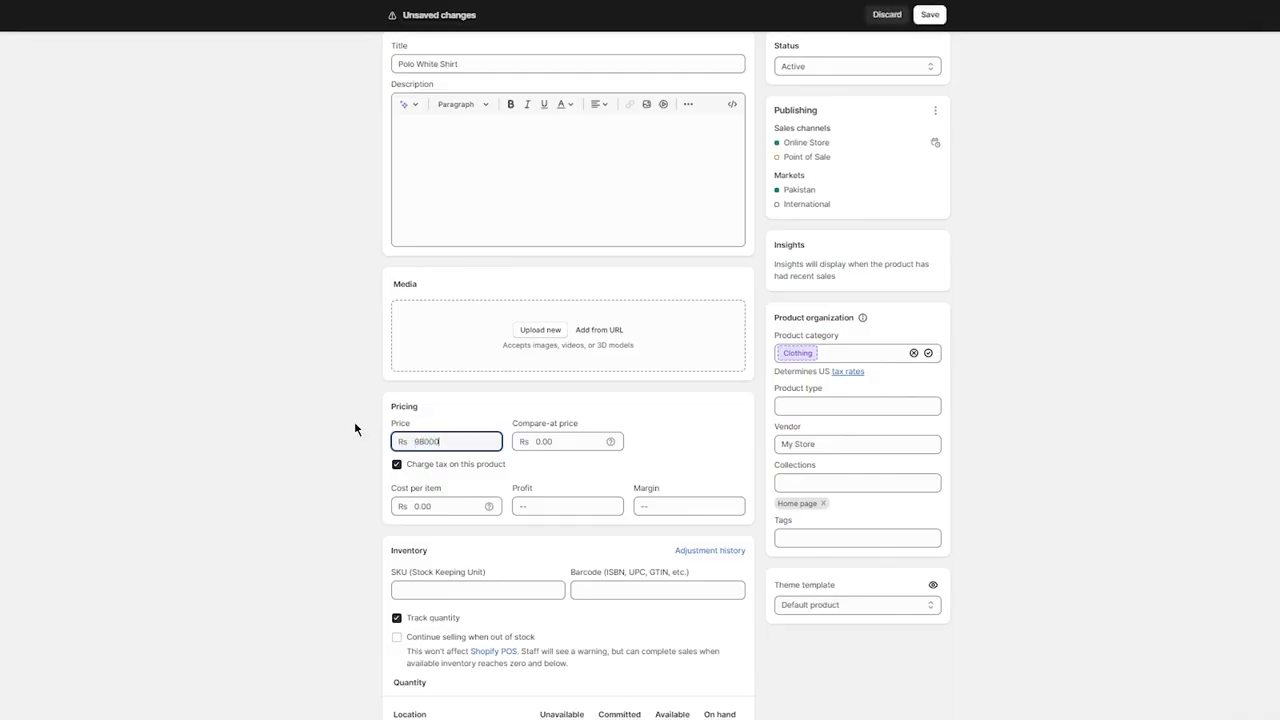
Set the Polo White Shirt's compare-at price to Rs 190000.
click(580, 444)
text(190000)
scroll(836, 463, down, 3)
scroll(886, 475, up, 4)
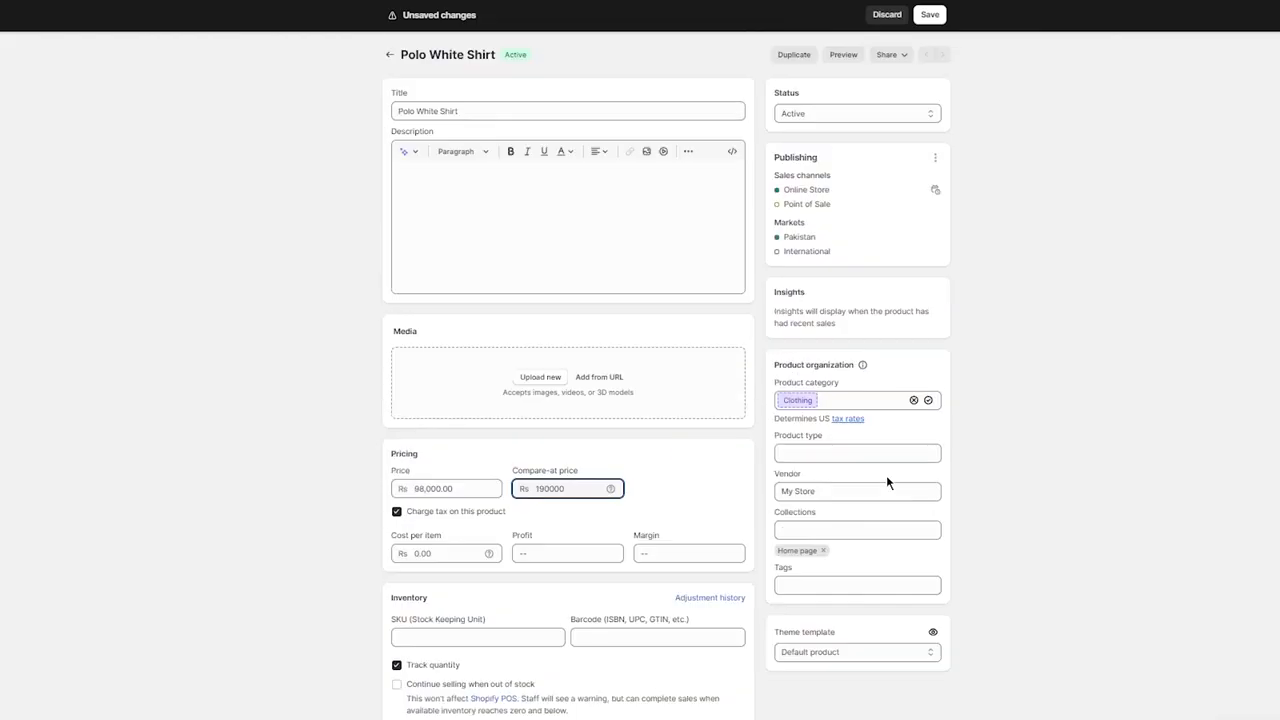
Replace the product's Home page collection with New Deals And Products, save the product and return to the product list.
click(823, 550)
click(822, 534)
click(811, 582)
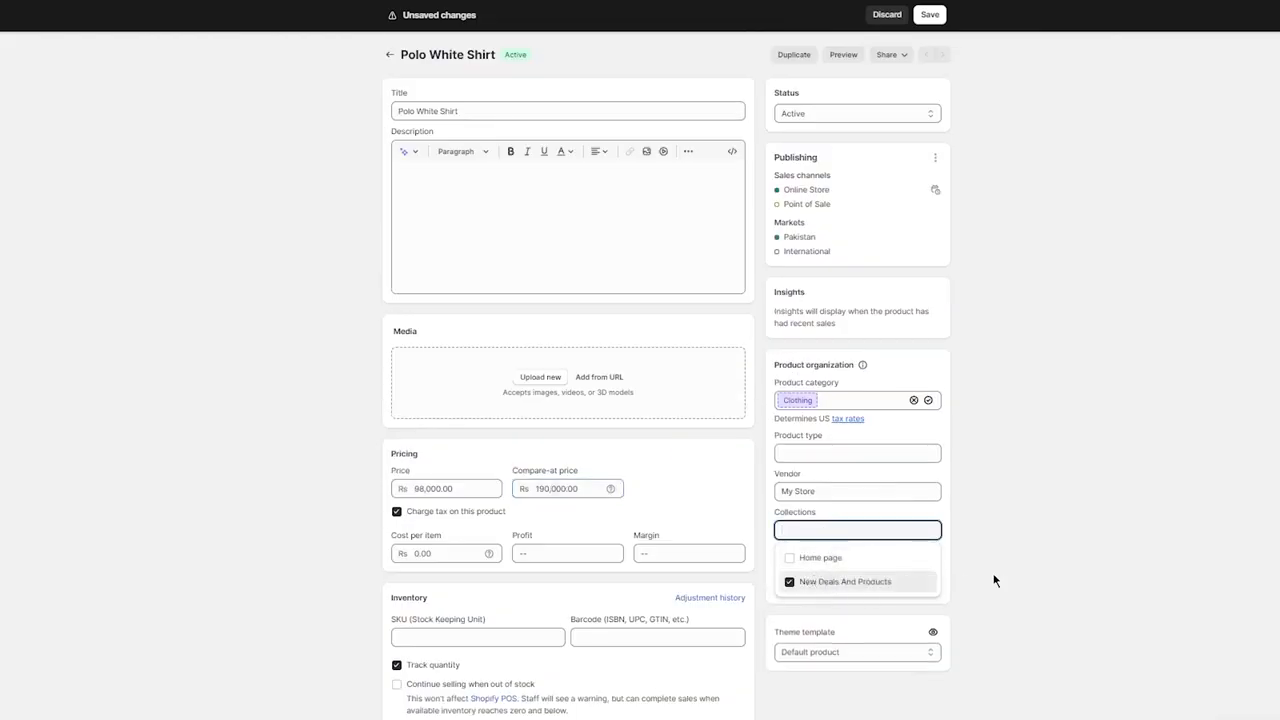
click(960, 584)
scroll(914, 571, down, 5)
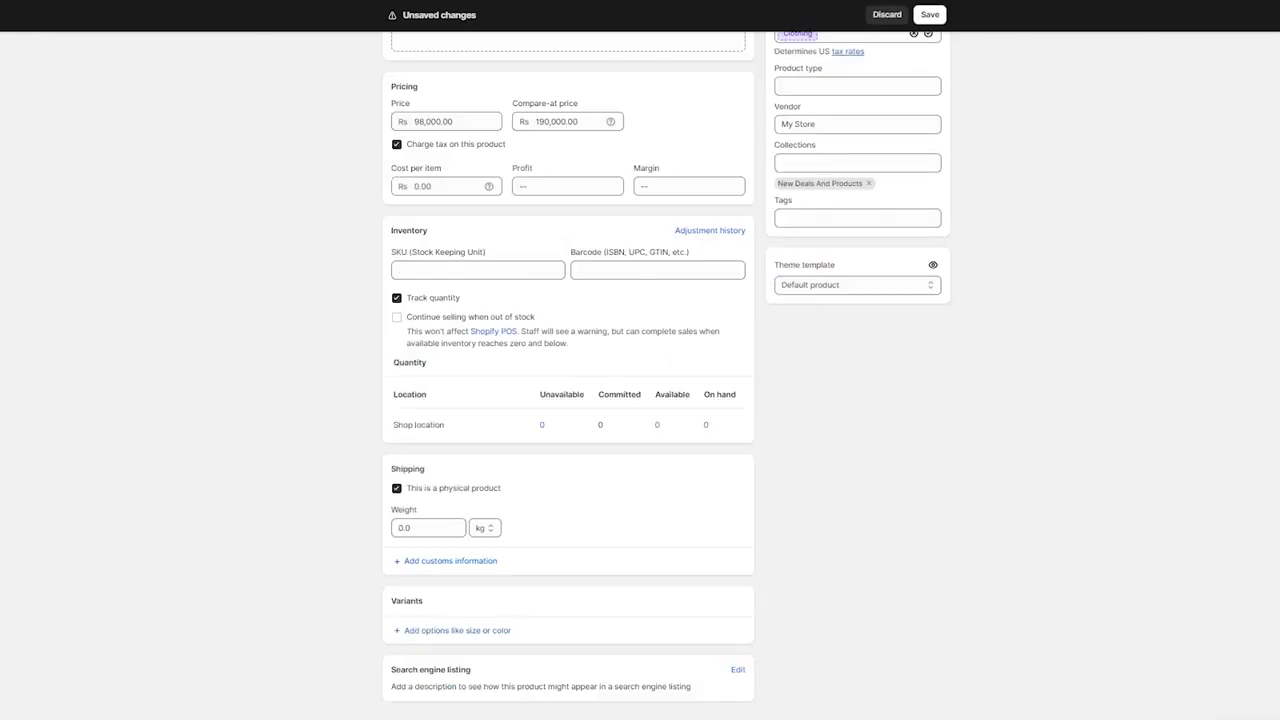
click(930, 15)
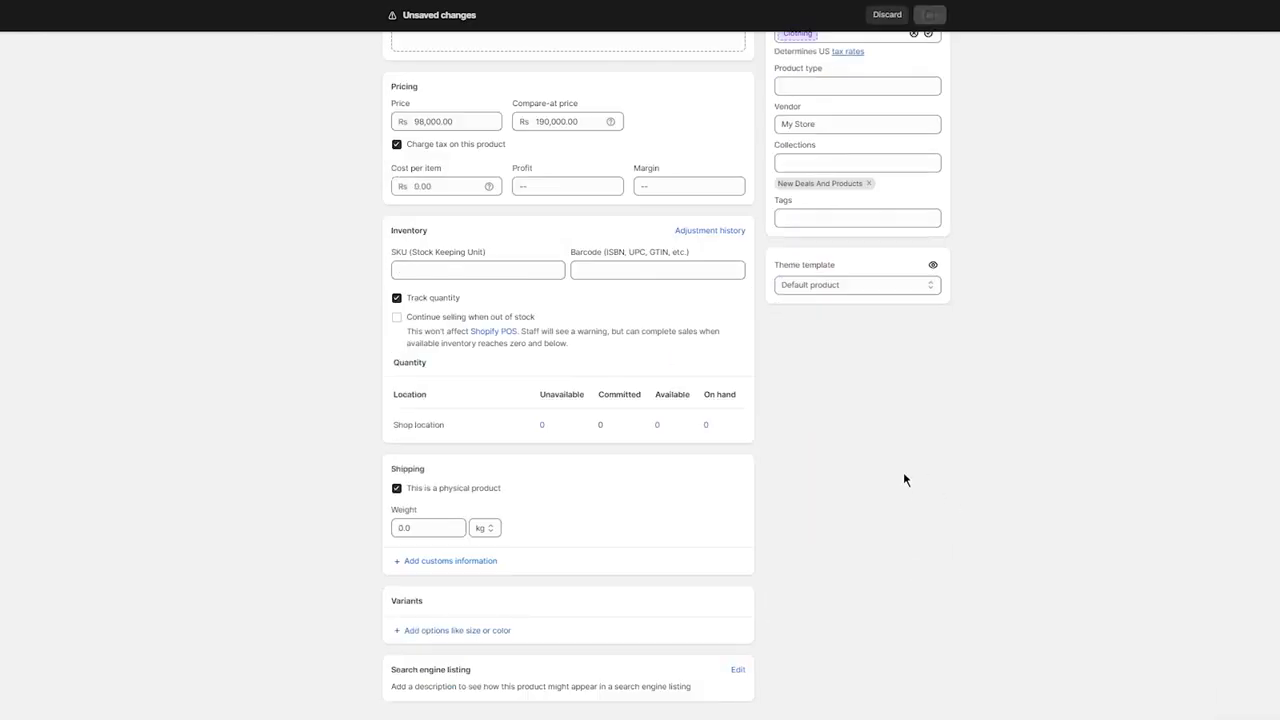
click(389, 54)
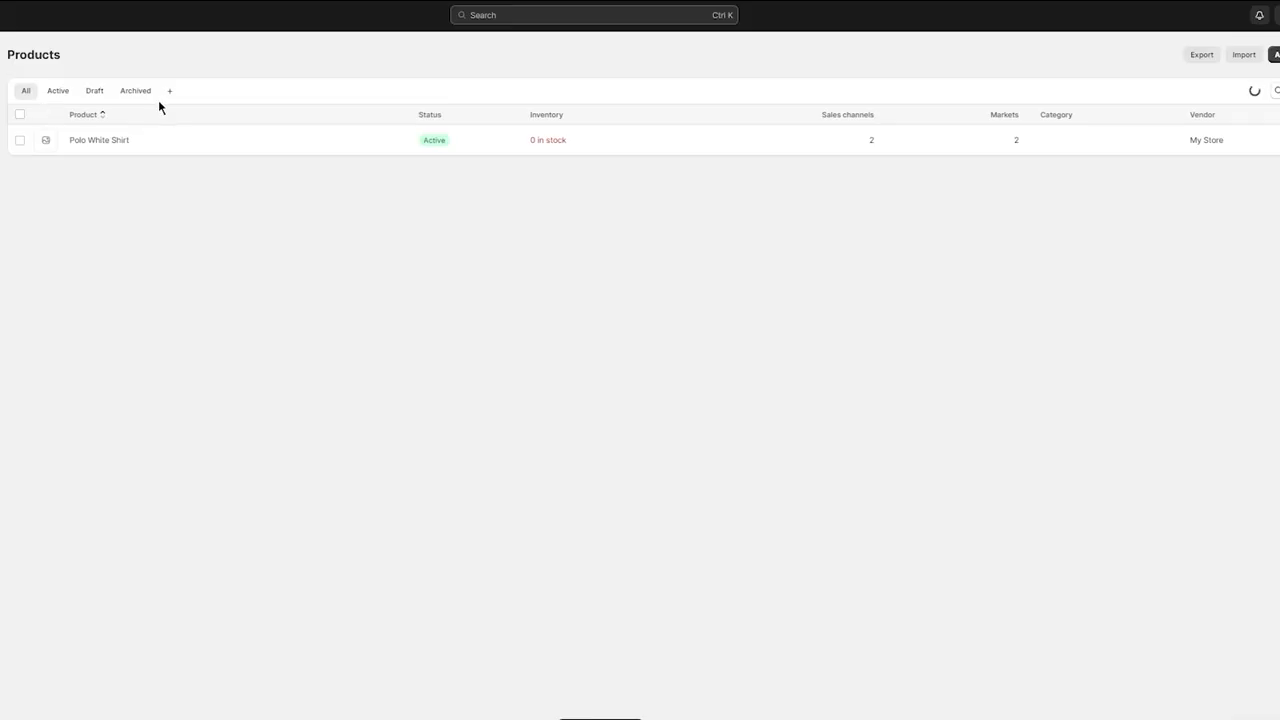
Start a new product titled "Black Crew Neck T Shirt".
click(1274, 54)
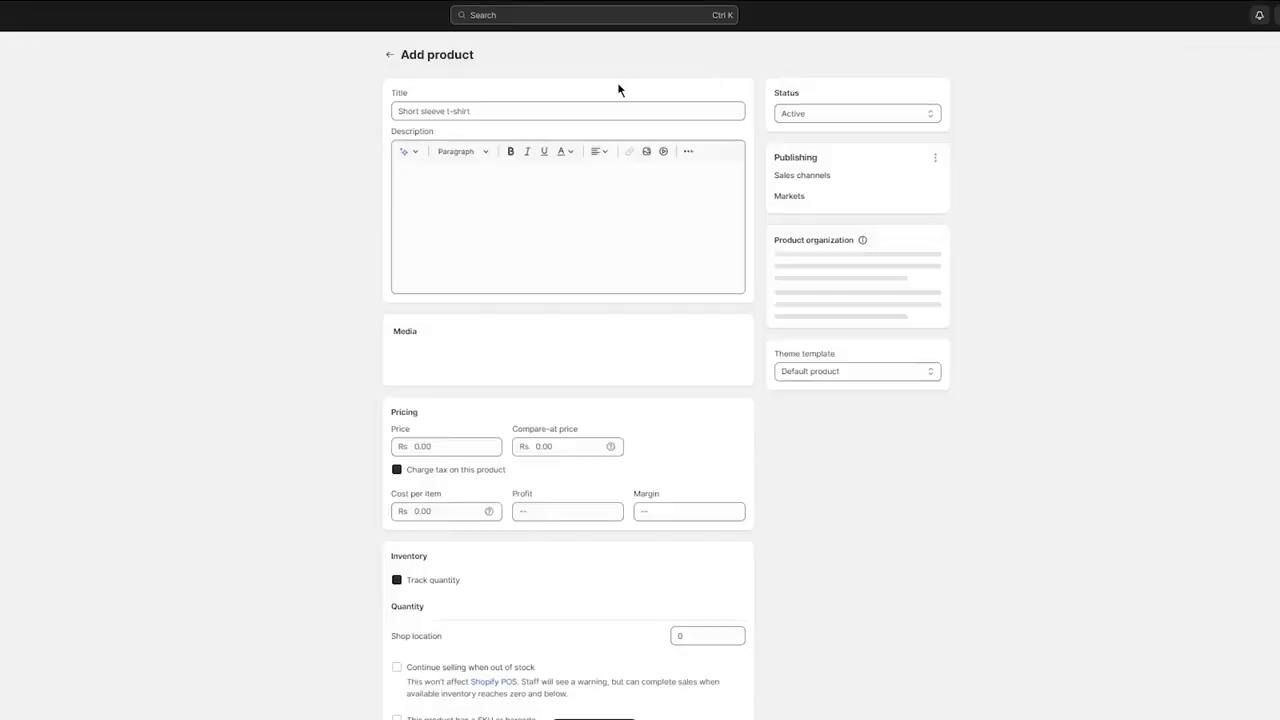
click(444, 112)
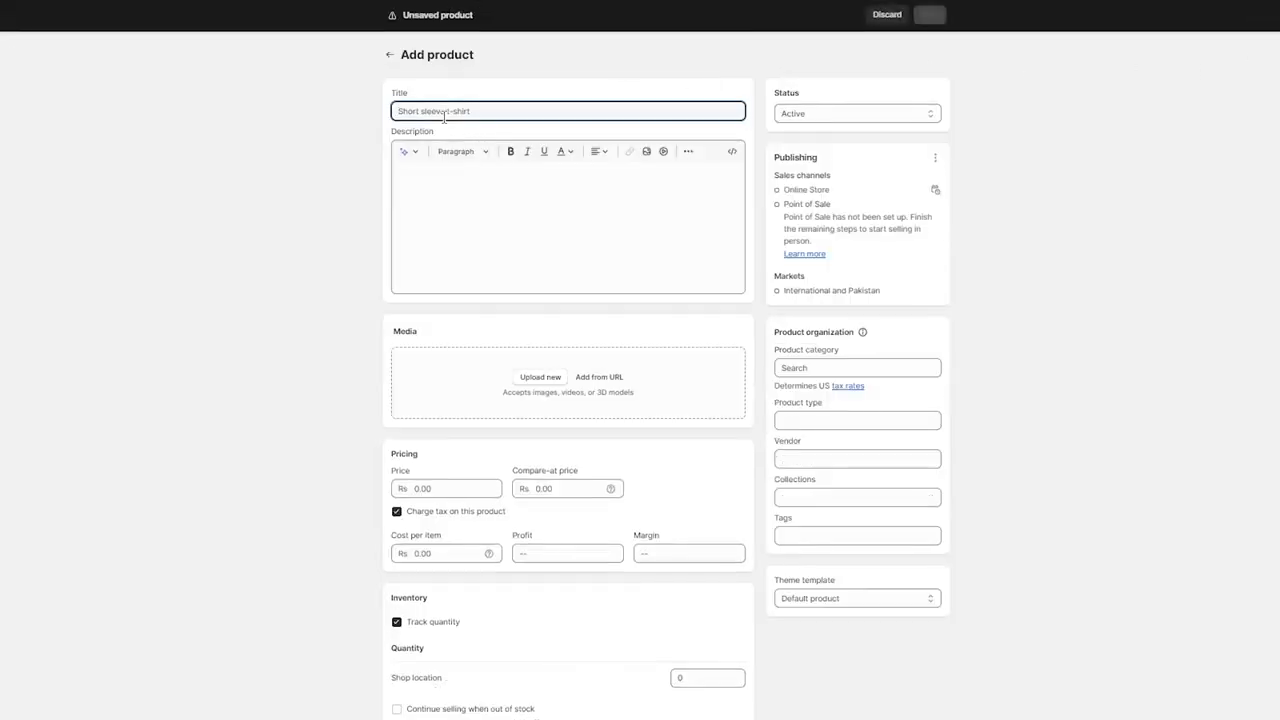
text(B)
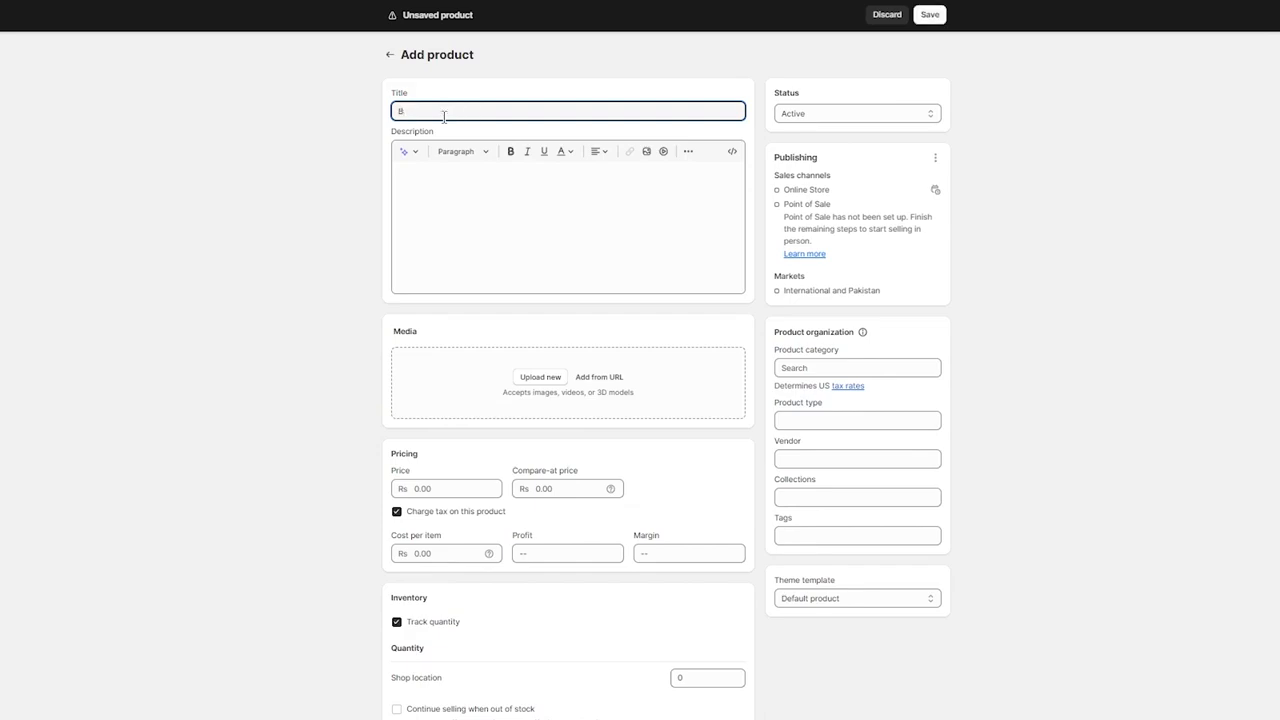
text(lack Crew Neck )
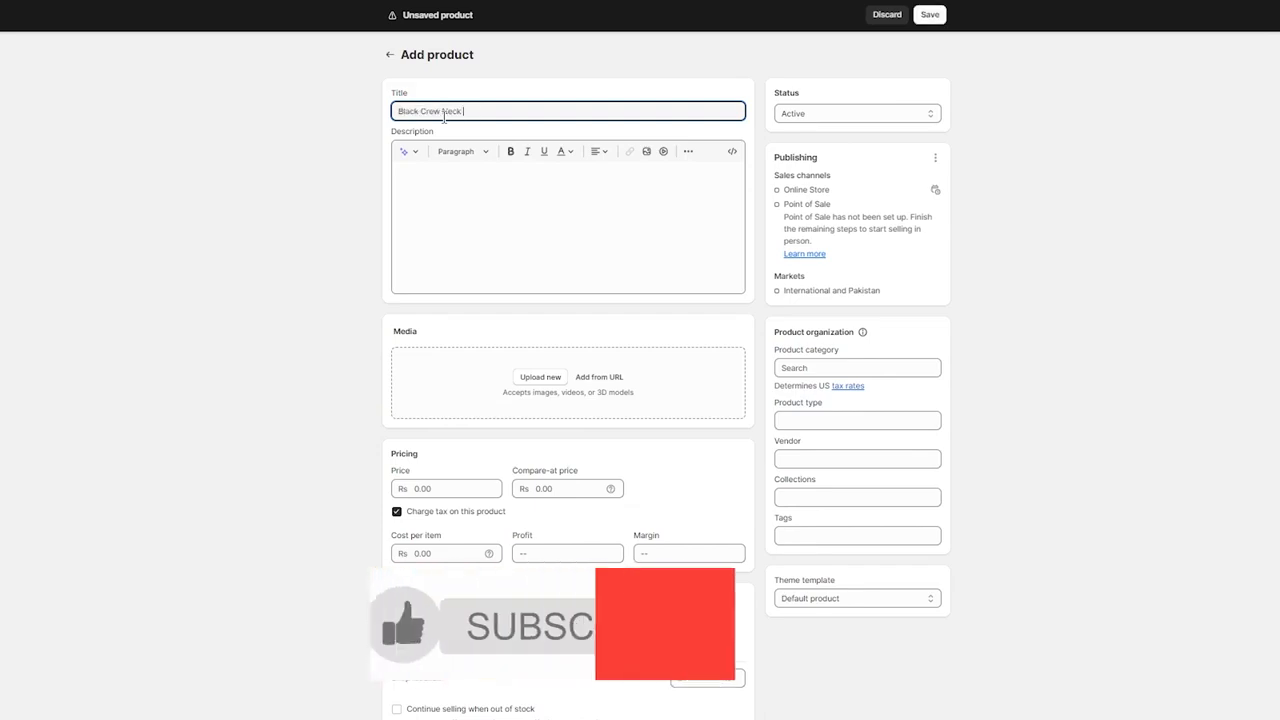
text(T Shirt)
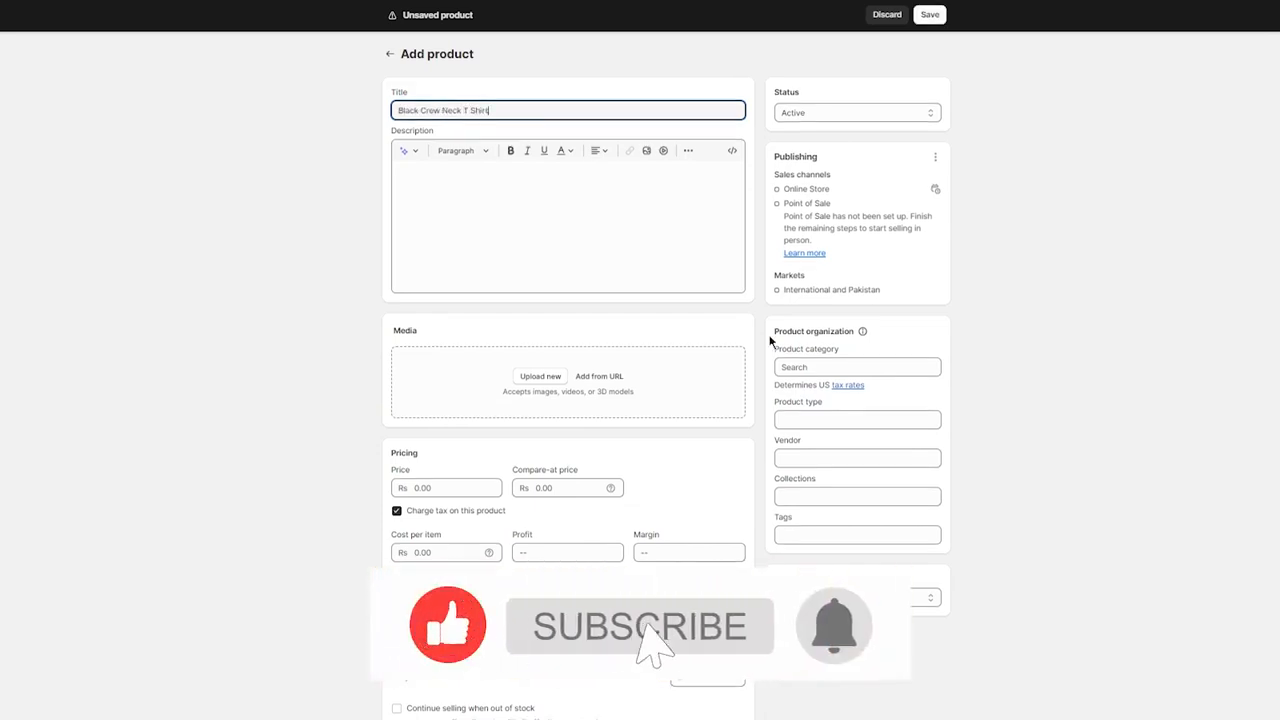
Assign the new T-shirt product to the New Deals And Products collection.
scroll(768, 331, down, 5)
click(800, 180)
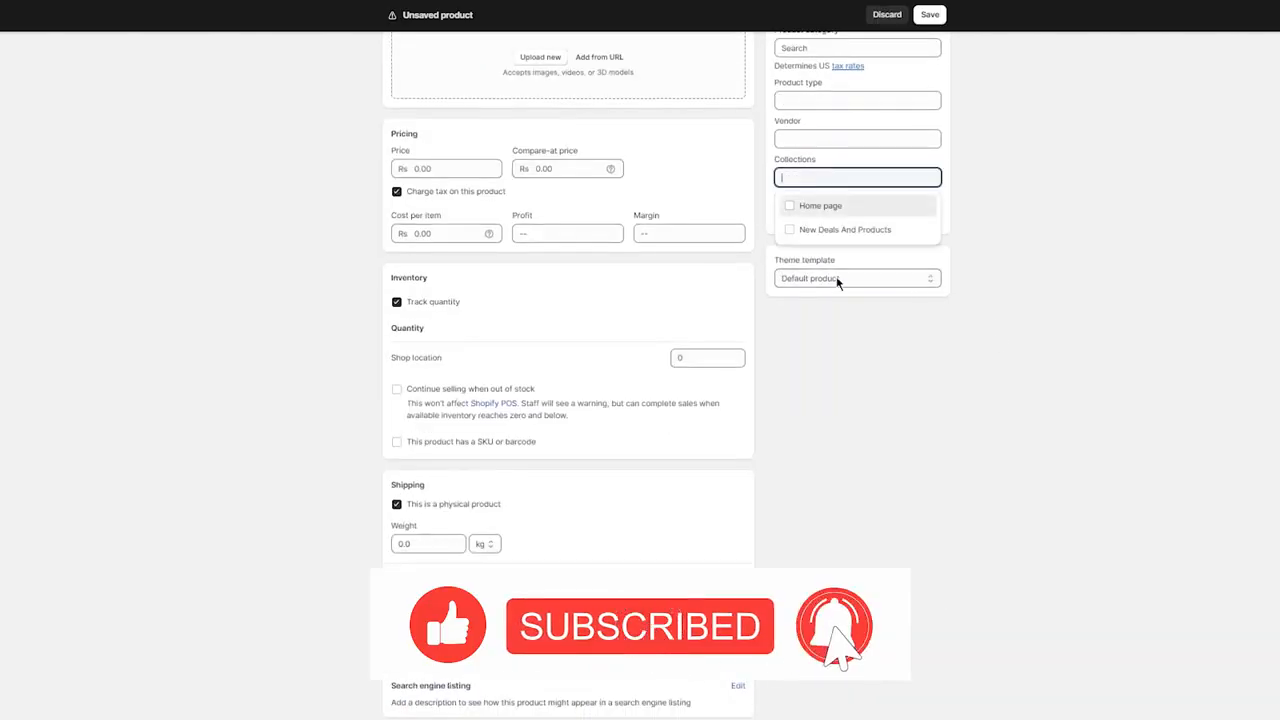
click(797, 230)
Set the T-shirt's price to Rs 7899 and compare-at price to Rs 345678, then save it and return to the product list.
click(437, 153)
text(7)
click(554, 152)
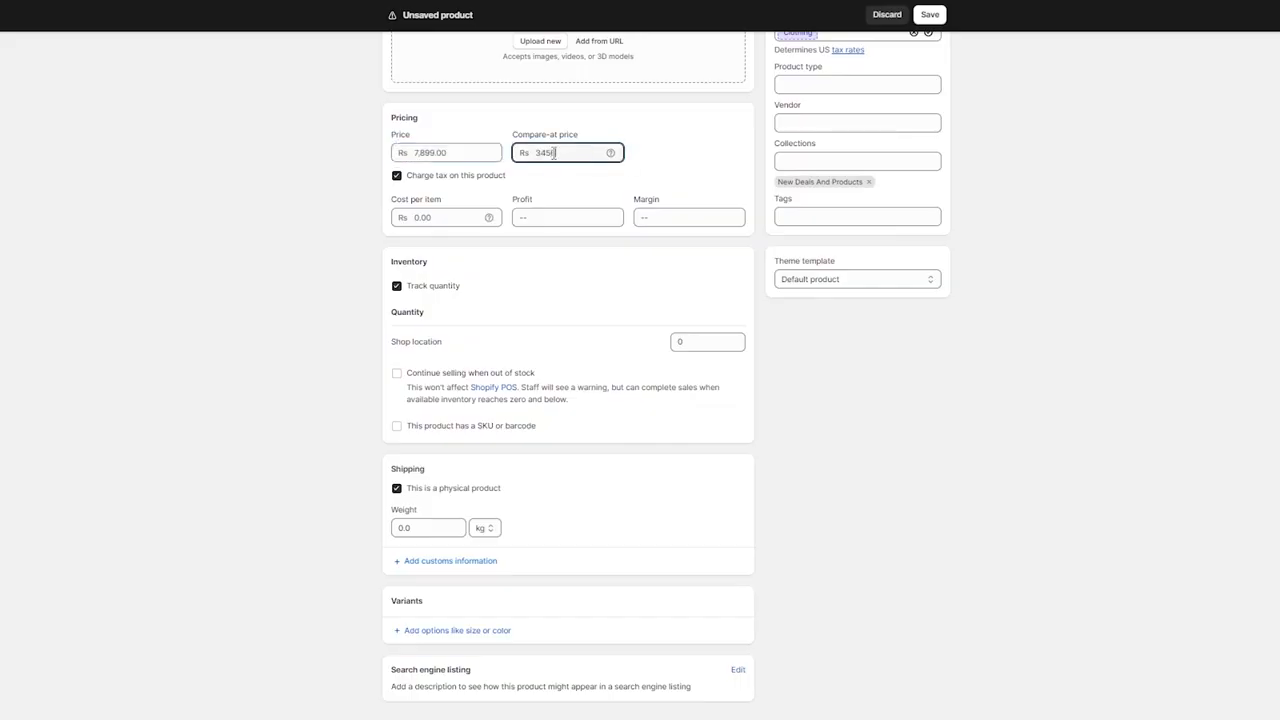
key(Return)
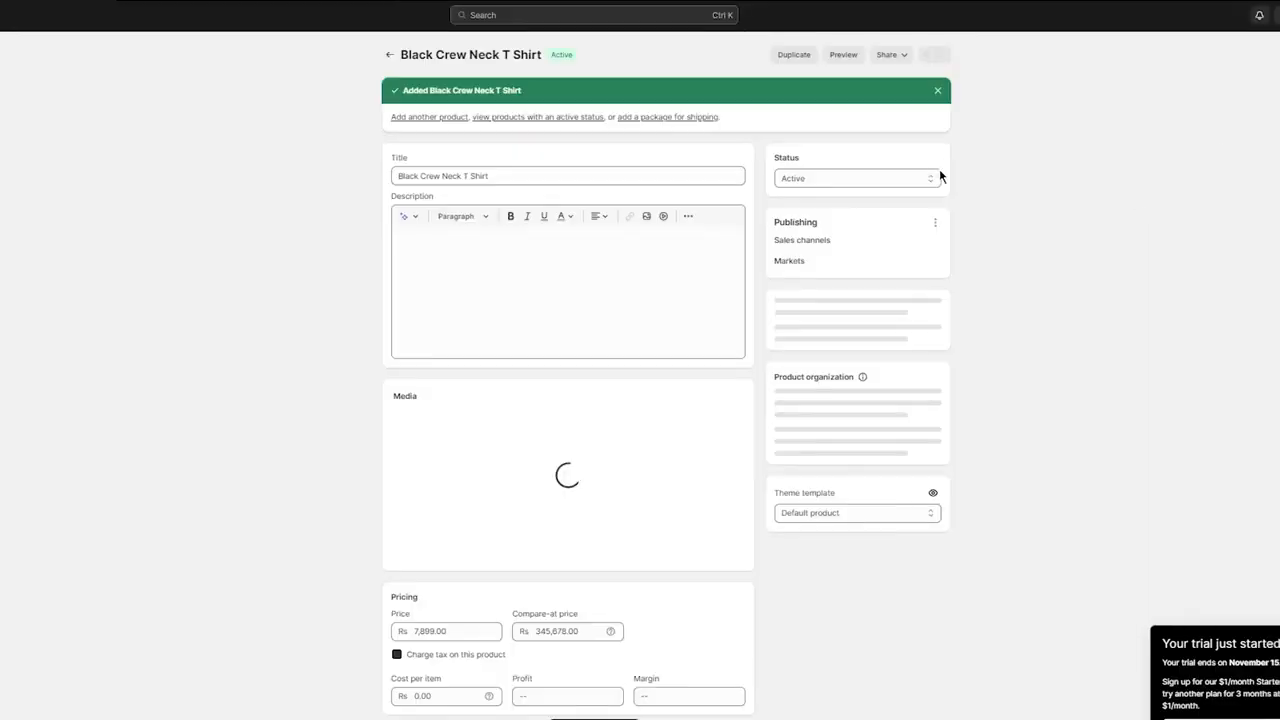
click(390, 55)
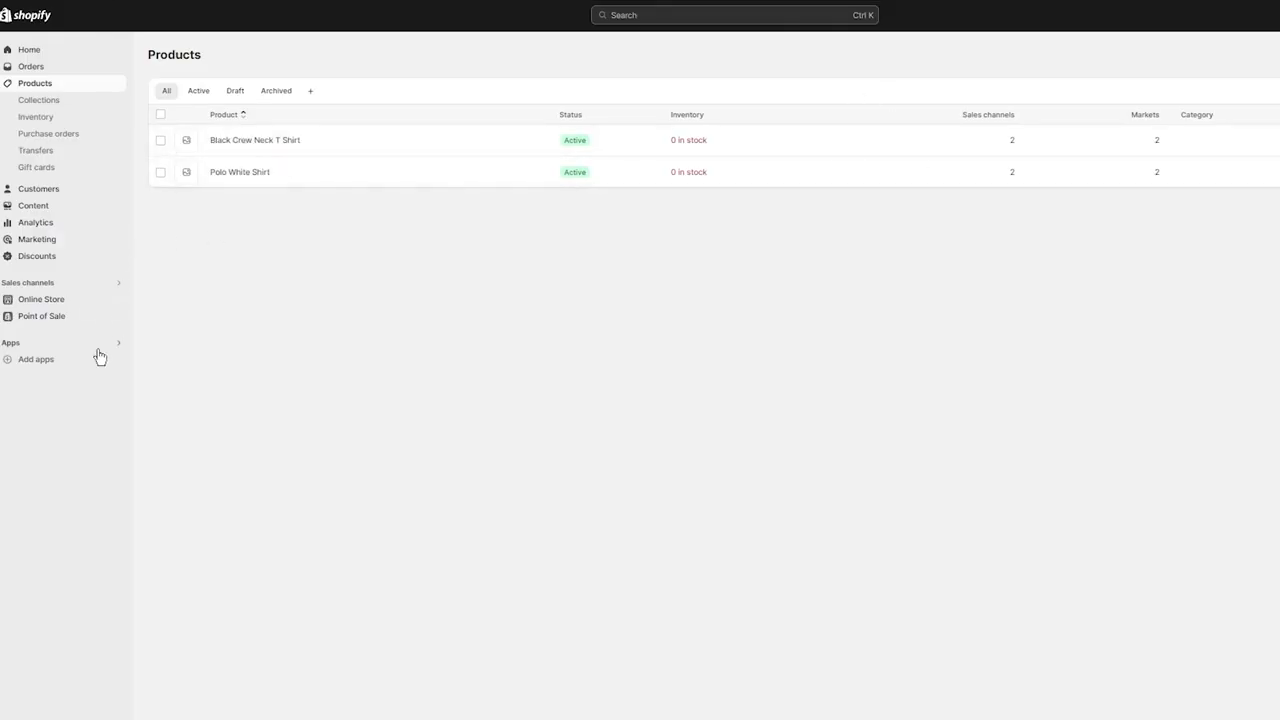
Open the online store's Dawn theme for customization and review the home page's banner and featured products.
click(41, 299)
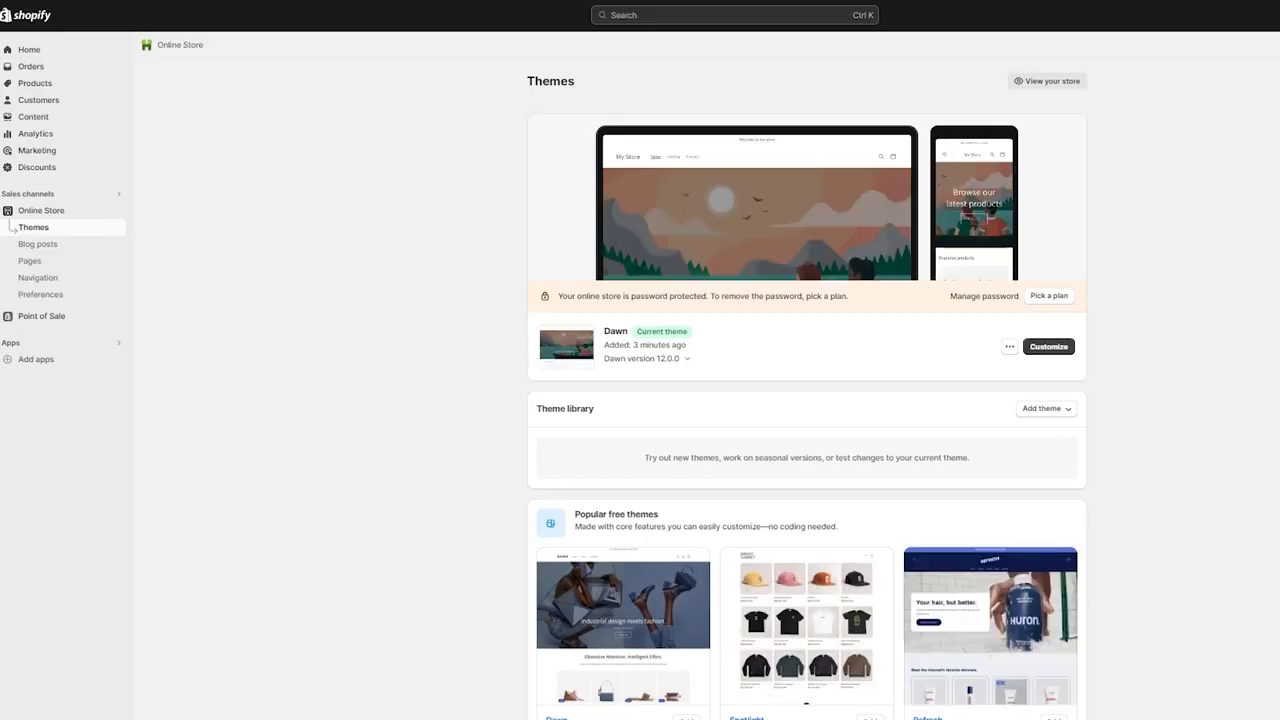
click(1054, 358)
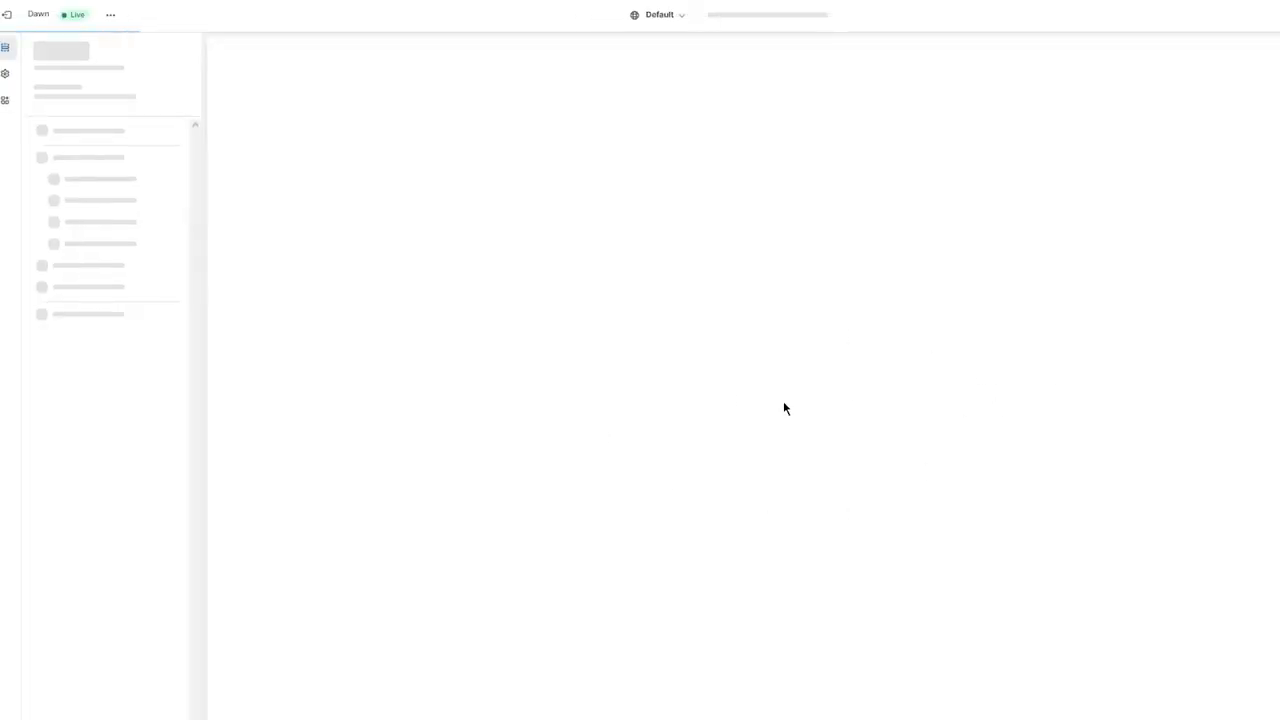
scroll(629, 311, down, 3)
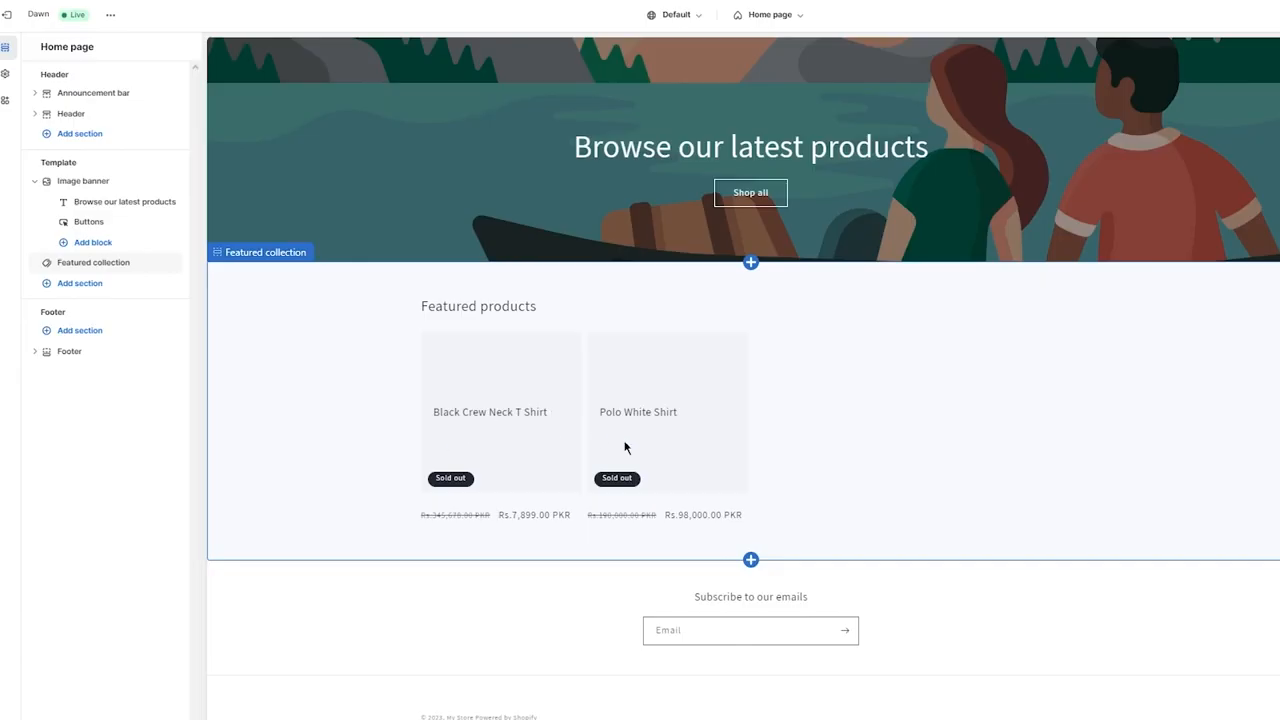
scroll(634, 420, up, 3)
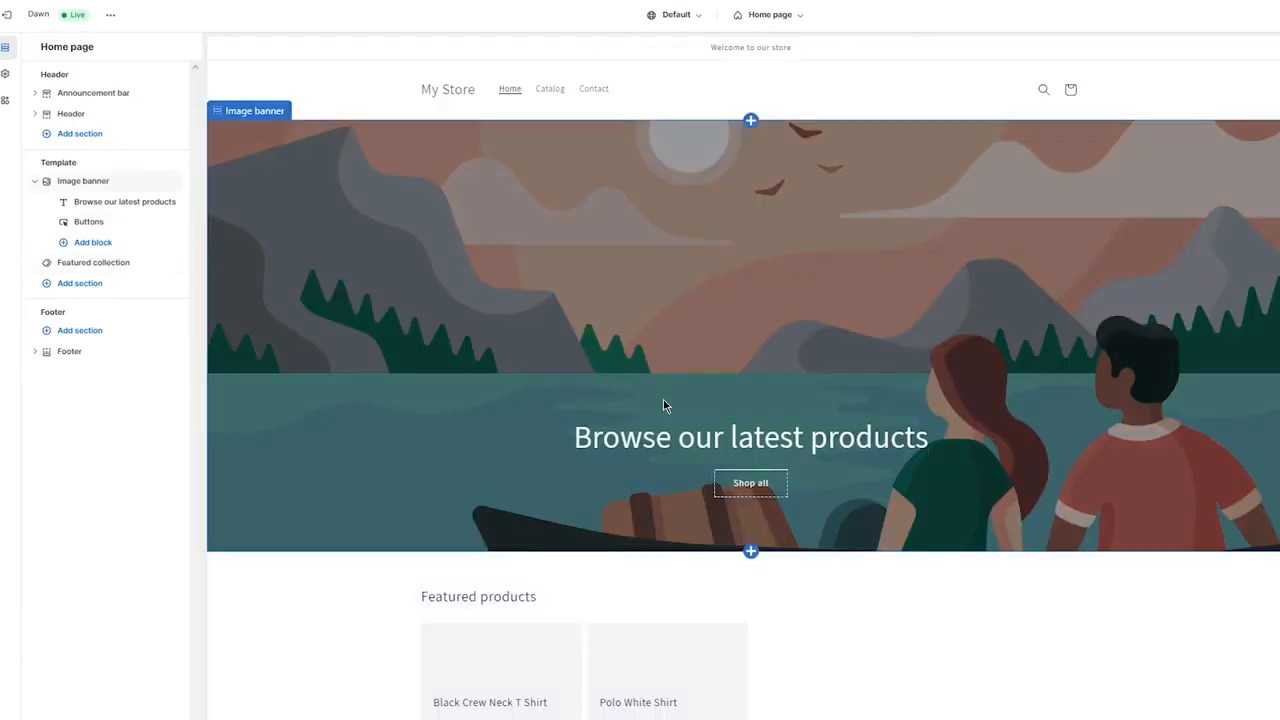
scroll(663, 405, down, 3)
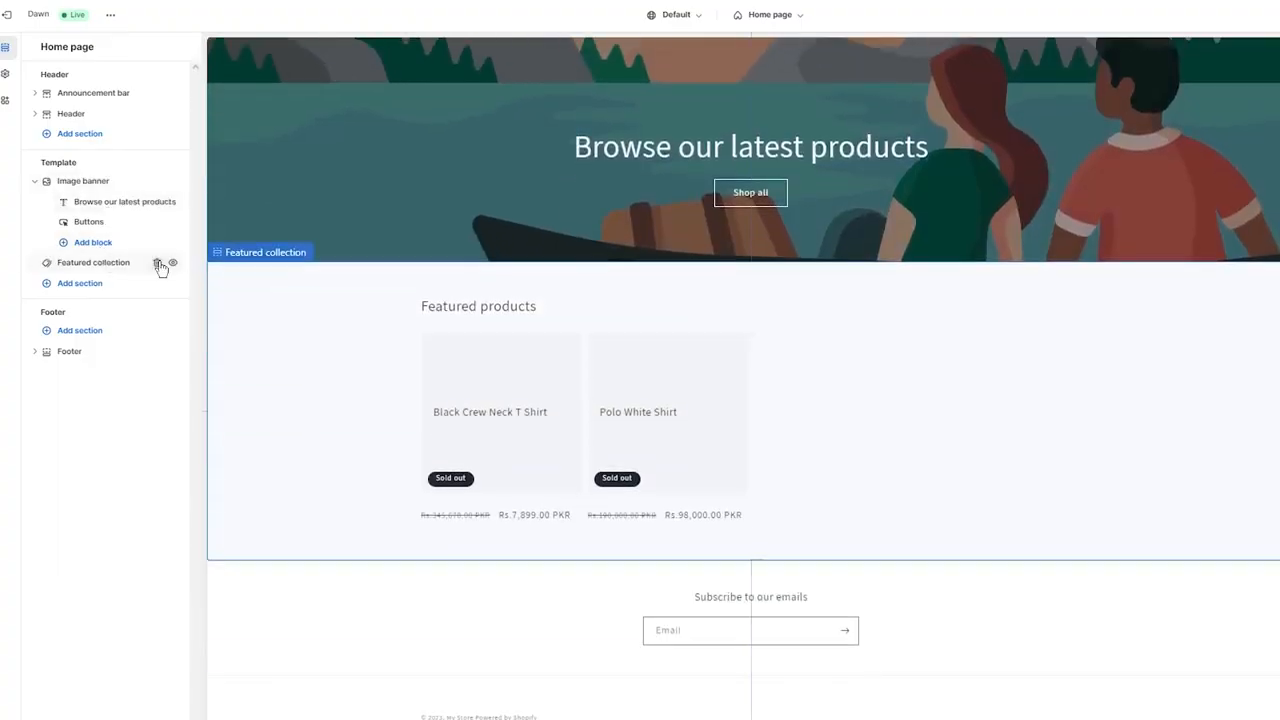
Replace the home page's Featured collection section with a new one showing the New Deals And Products collection.
click(157, 263)
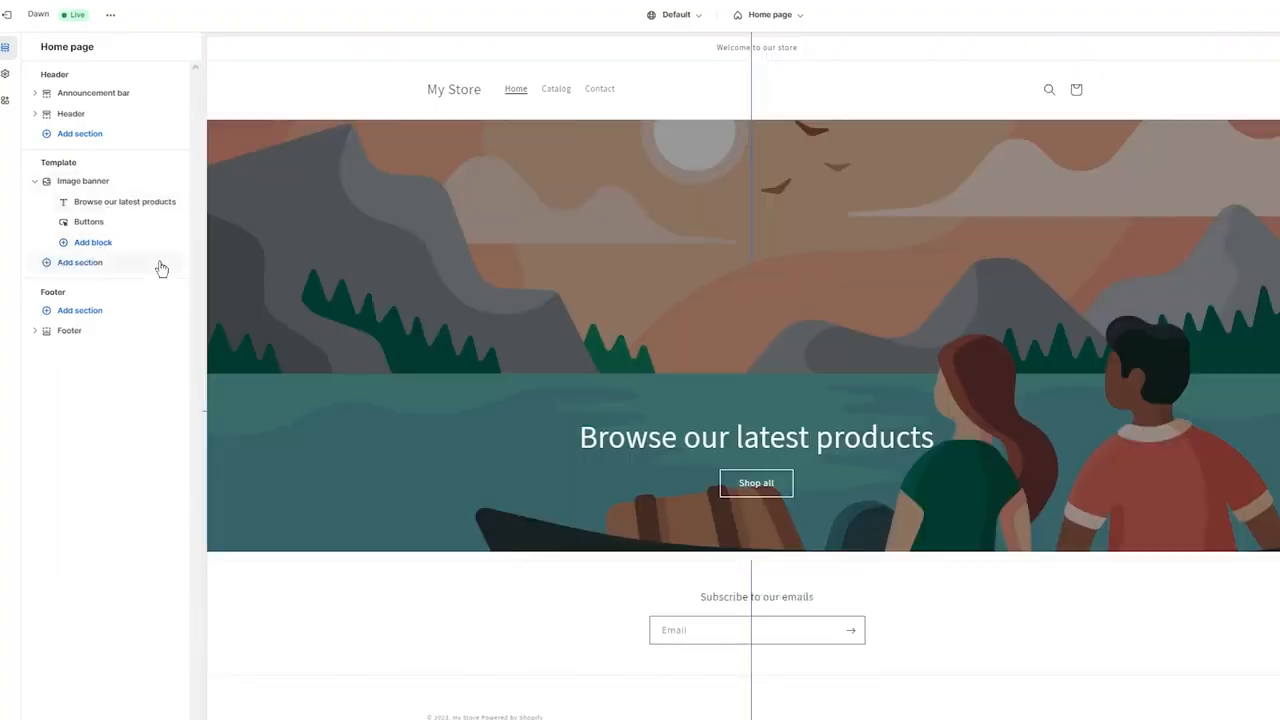
click(82, 246)
click(74, 264)
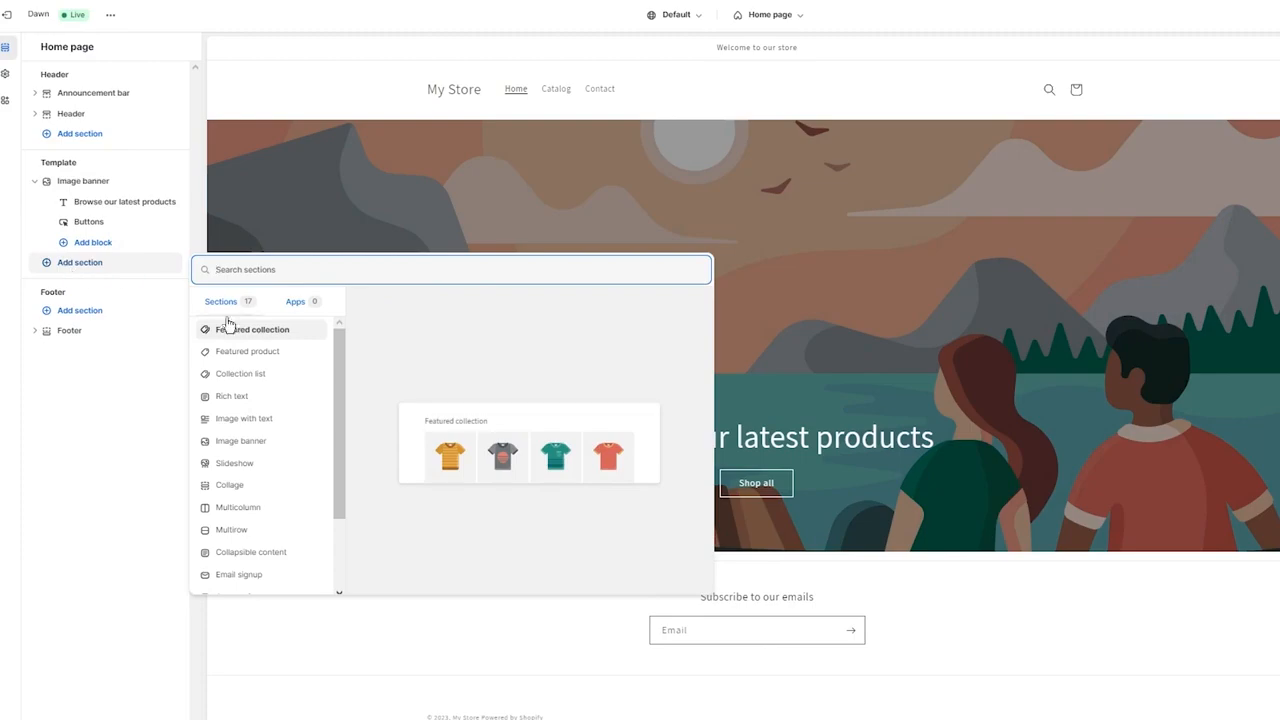
click(276, 334)
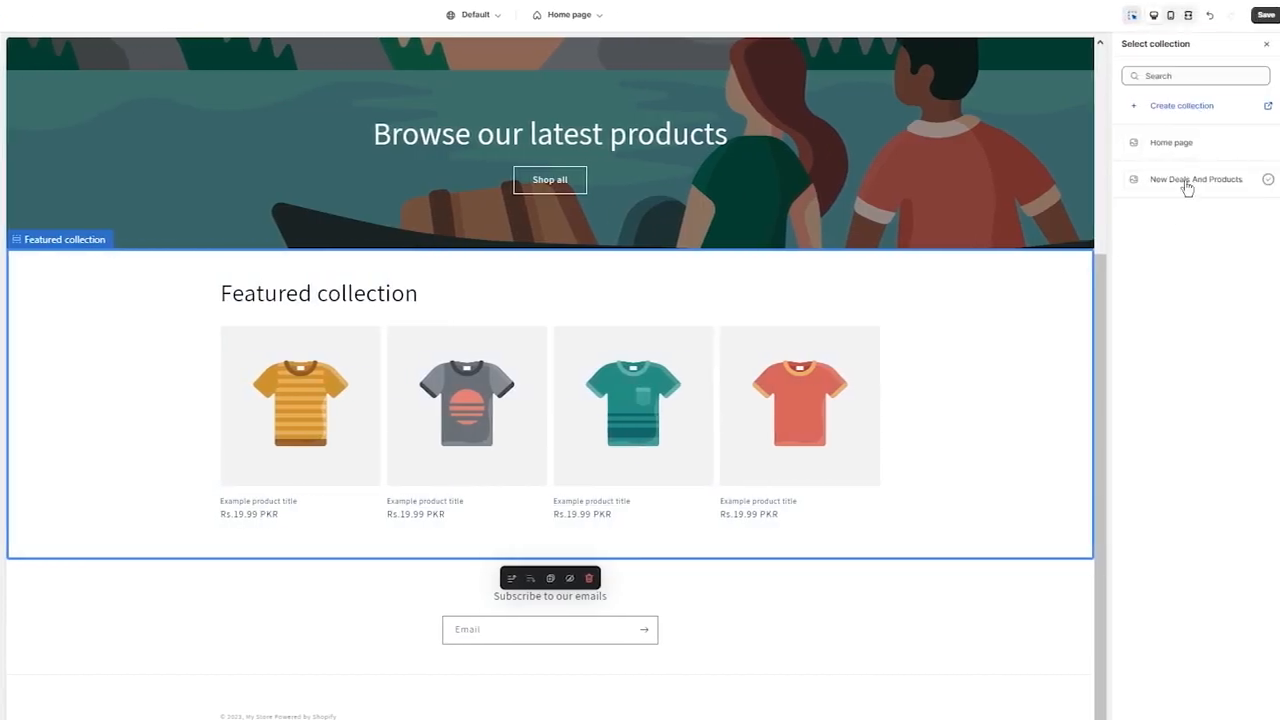
click(1186, 182)
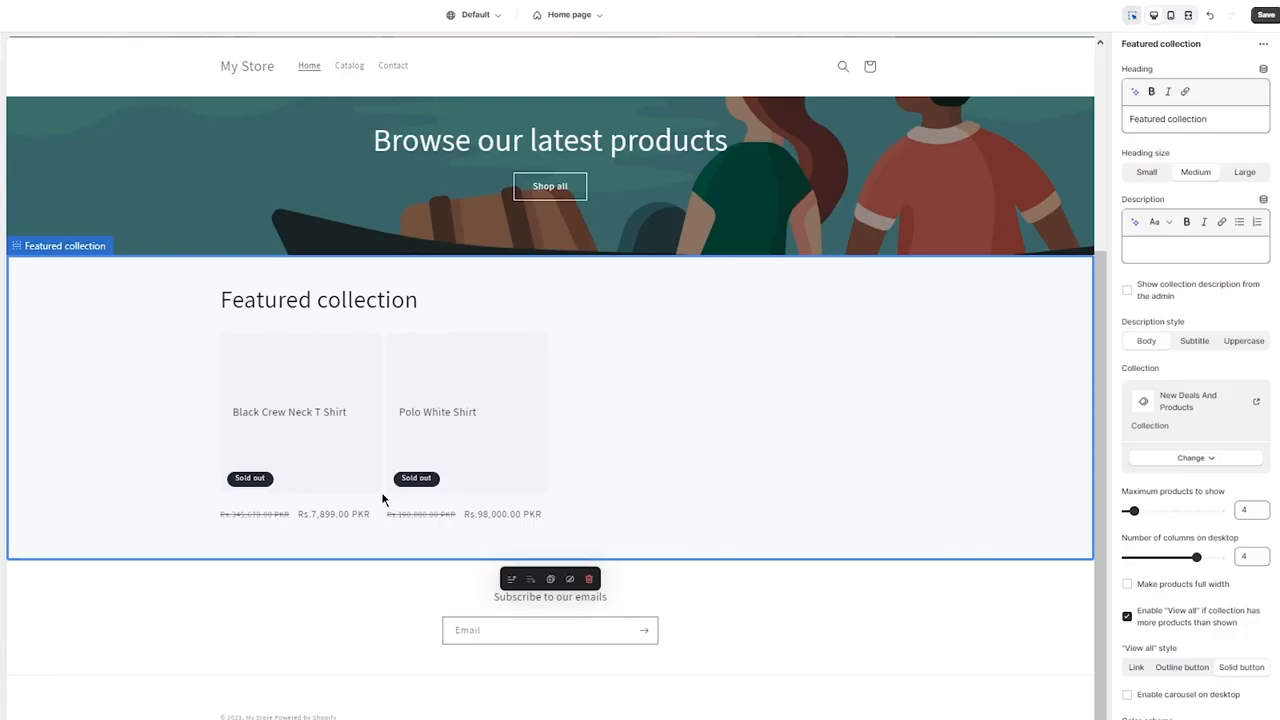
Set the Featured collection section's description style to Body and its heading size to Large.
click(1240, 345)
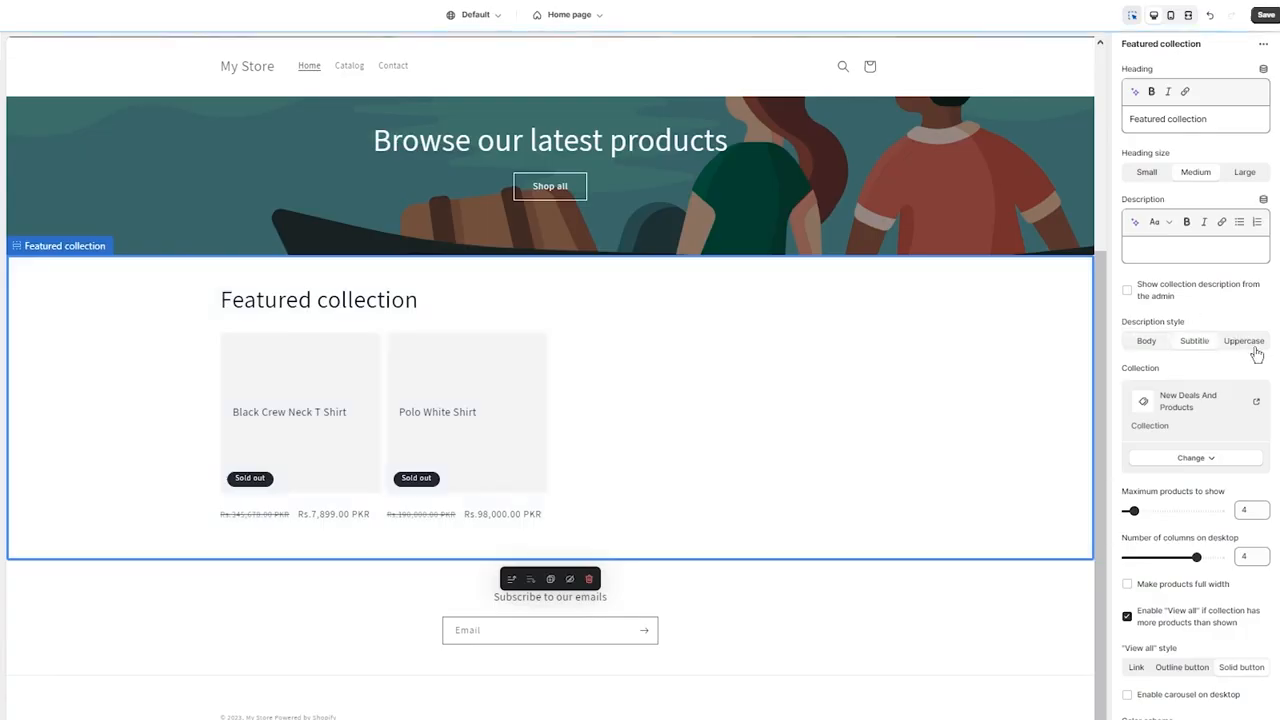
click(1142, 341)
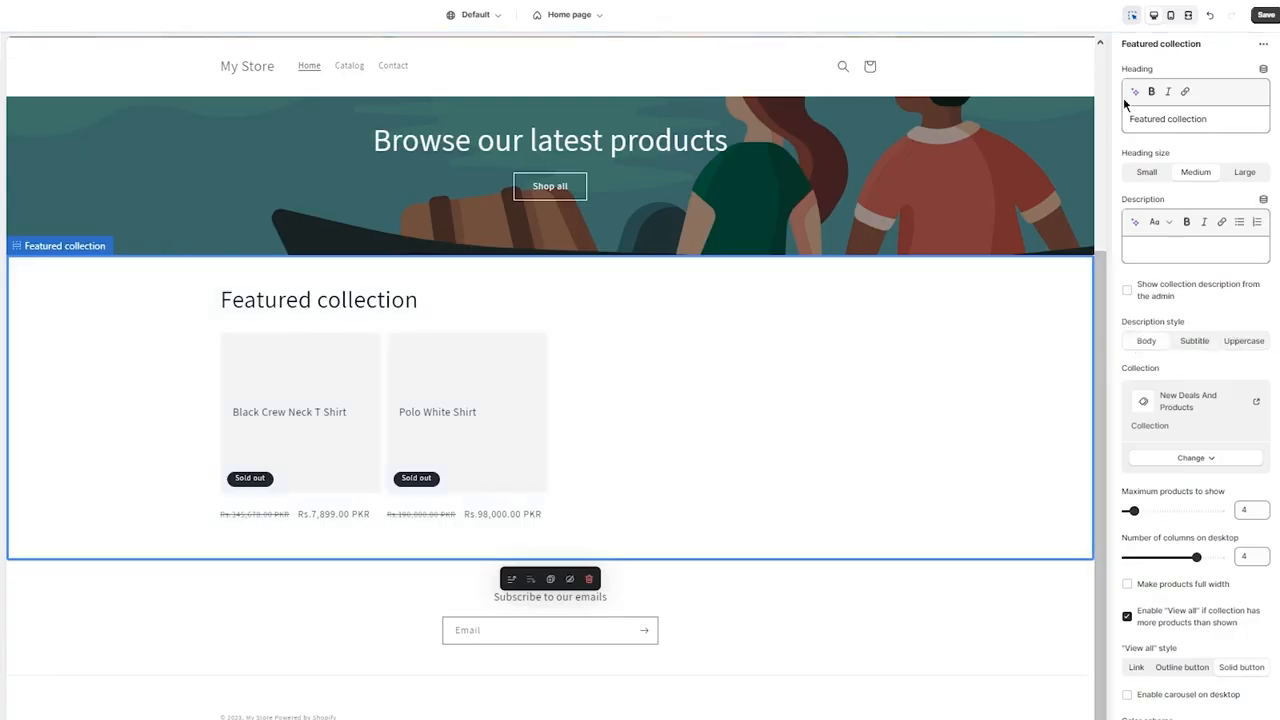
click(1238, 172)
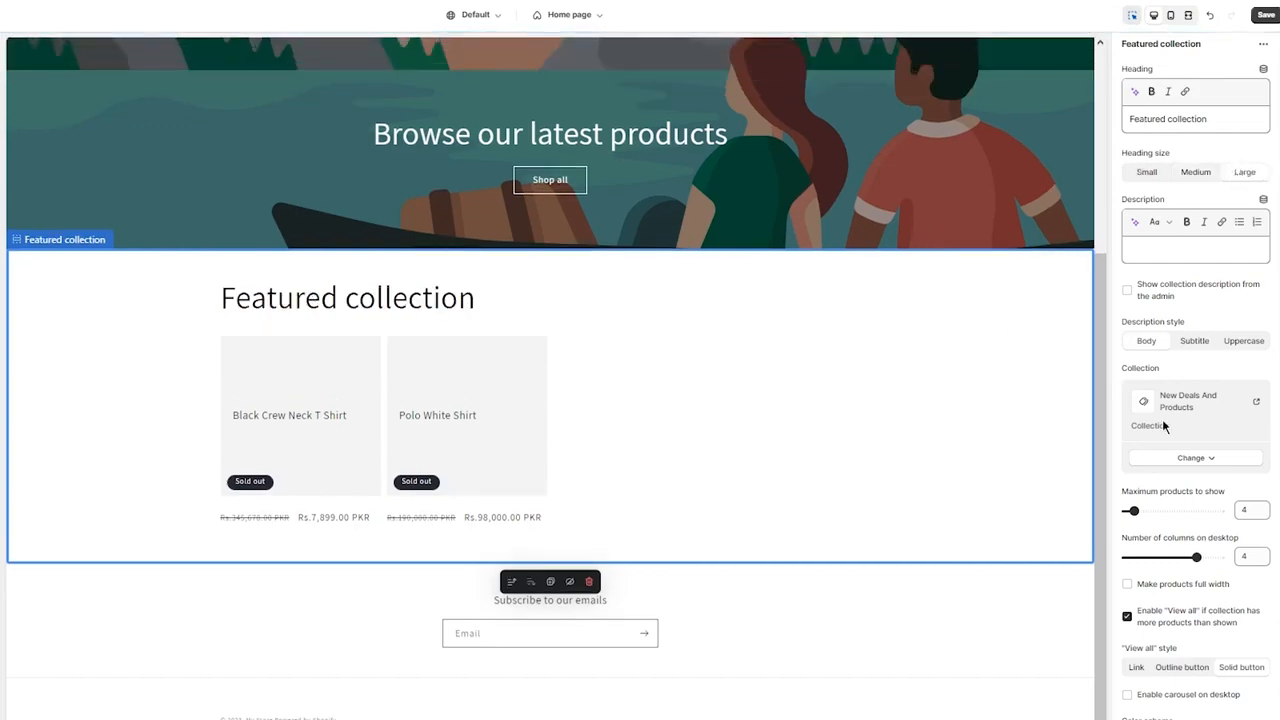
Apply color scheme Scheme 5 to the Featured collection section.
scroll(1160, 427, down, 3)
scroll(1160, 427, down, 2)
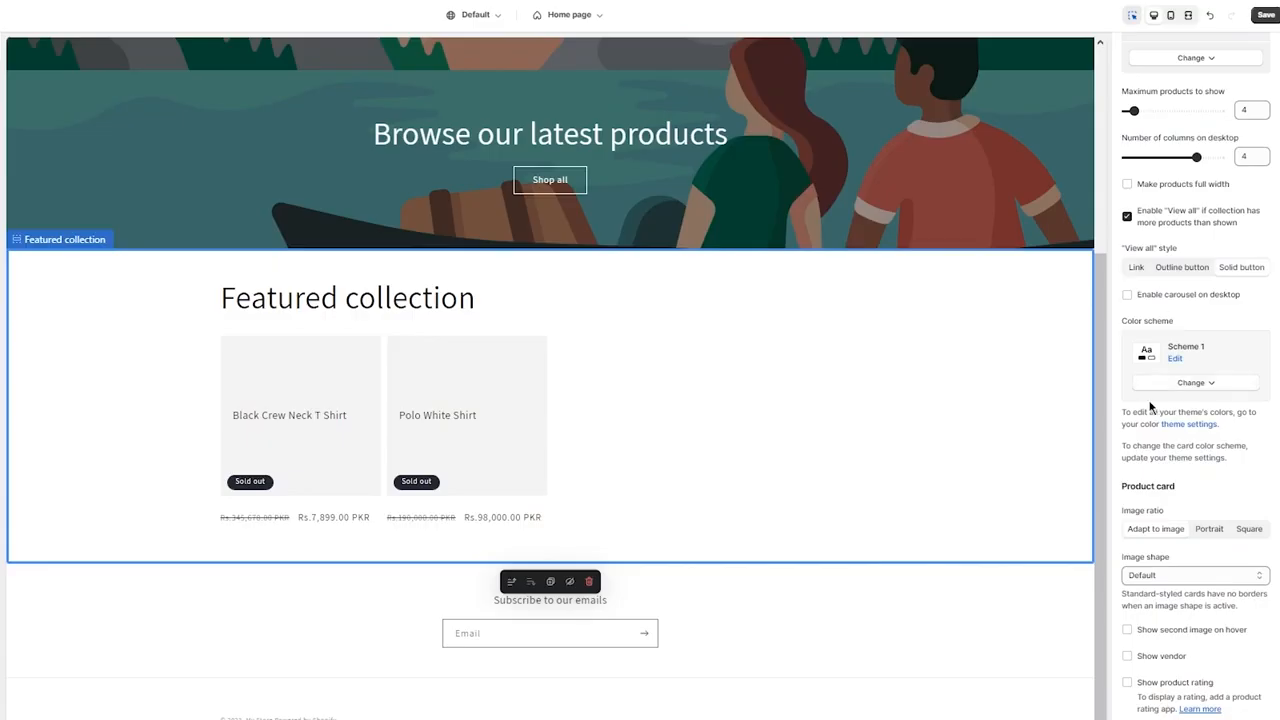
click(1196, 382)
click(1190, 537)
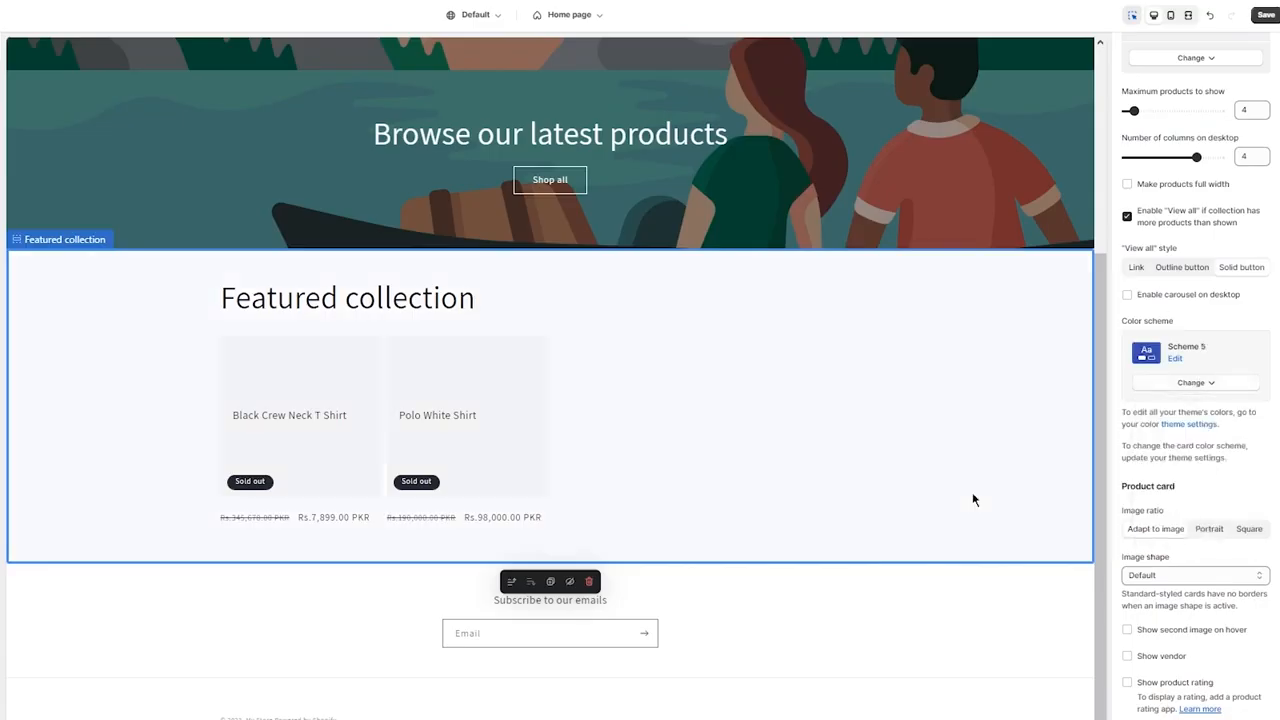
scroll(1176, 509, down, 3)
scroll(1160, 500, up, 7)
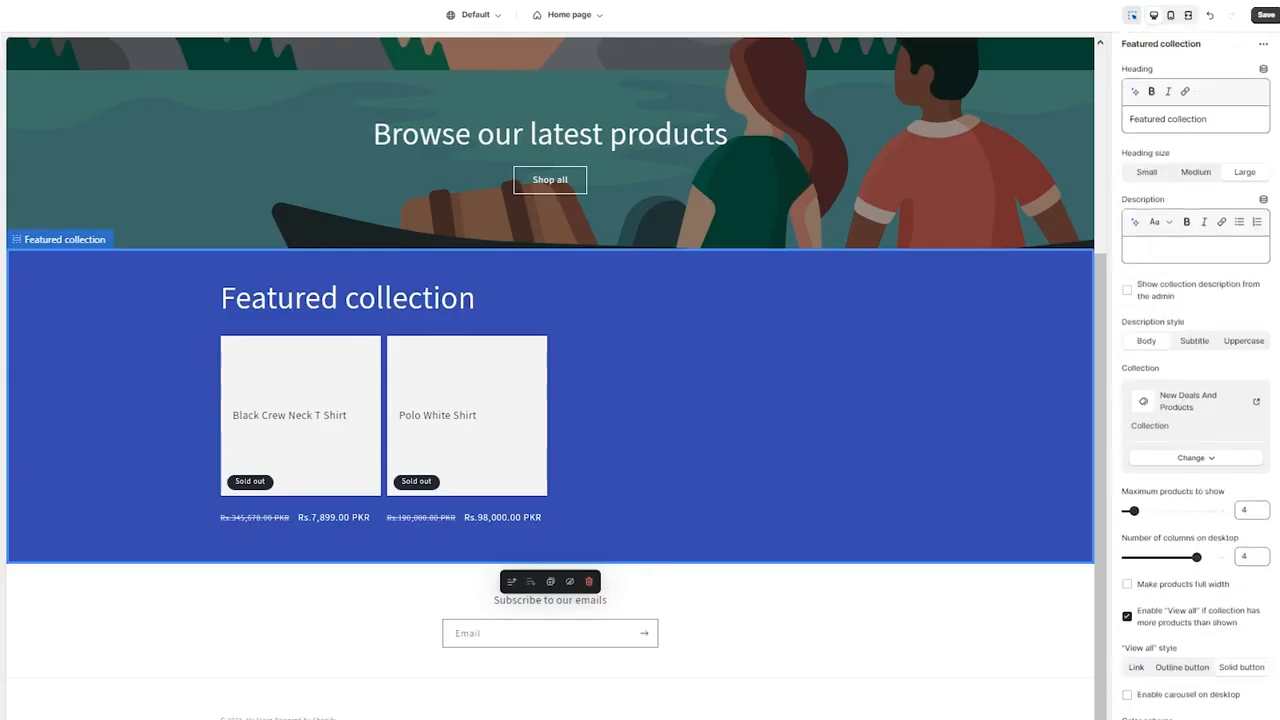
Save the theme changes, review the home page preview and exit the theme editor.
click(1268, 12)
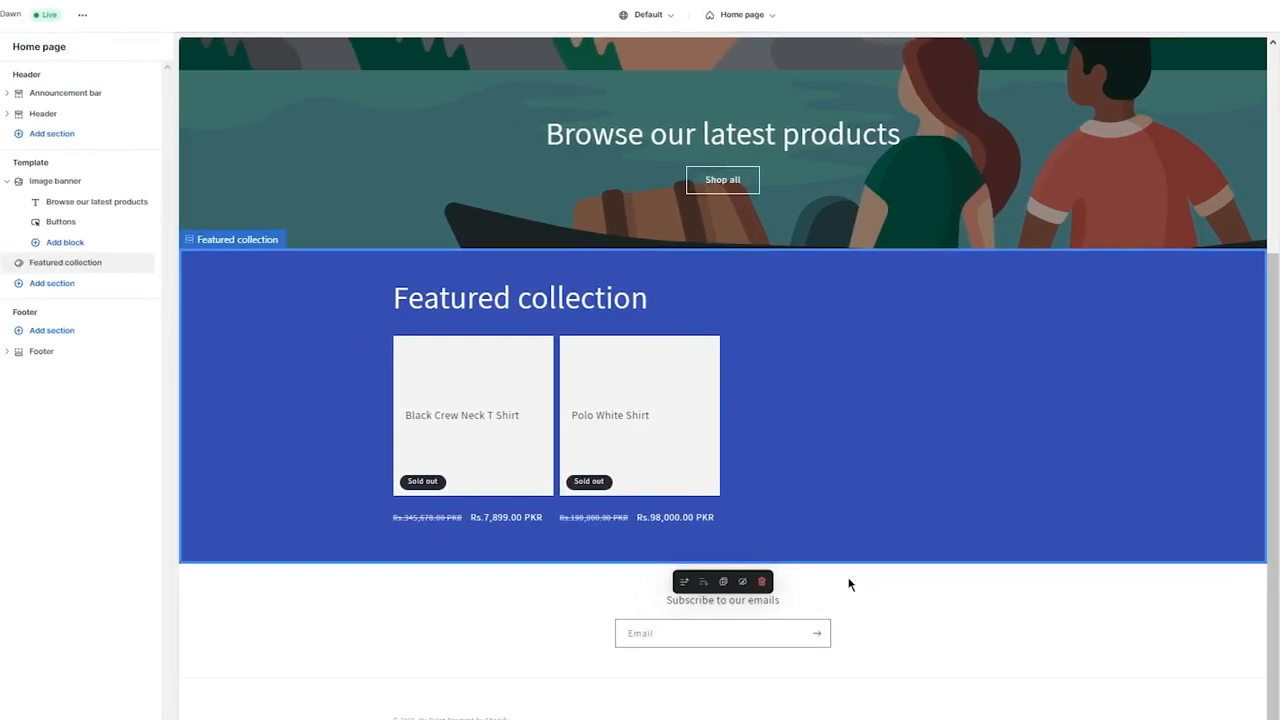
scroll(345, 395, up, 3)
scroll(352, 396, down, 3)
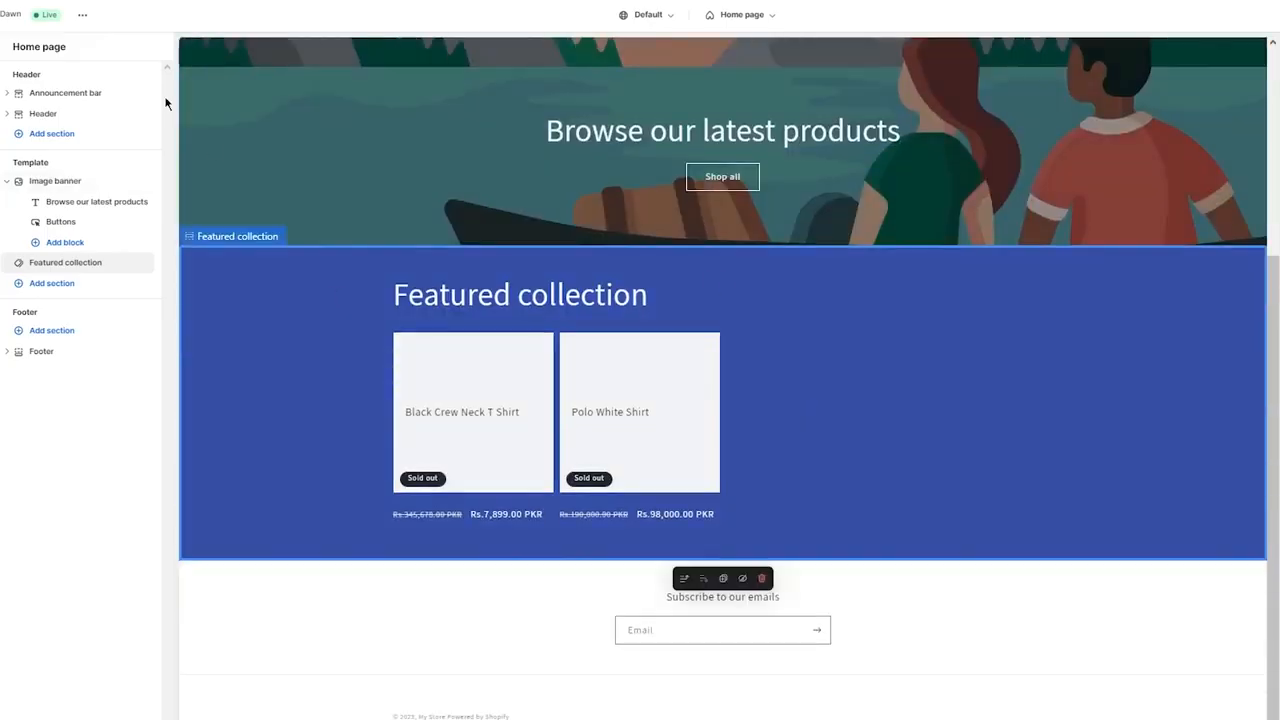
click(2, 15)
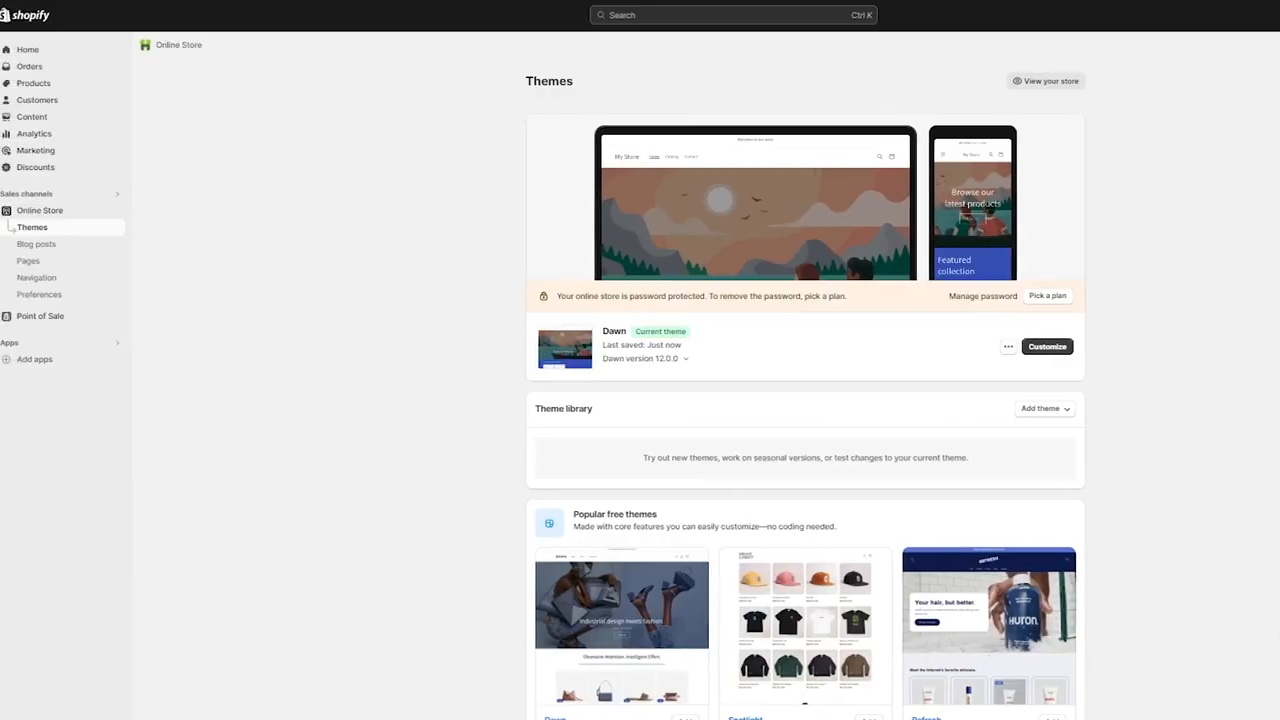
Start another new product titled "Leather Jacket Black".
click(36, 85)
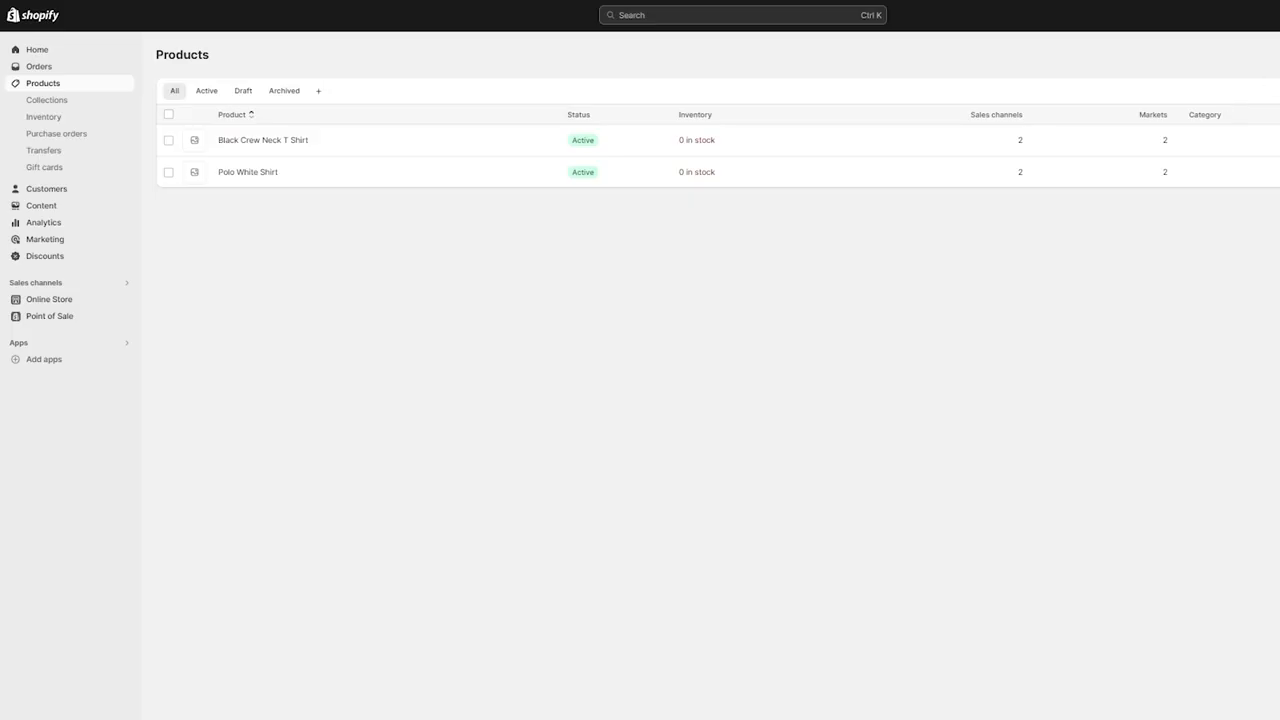
click(613, 106)
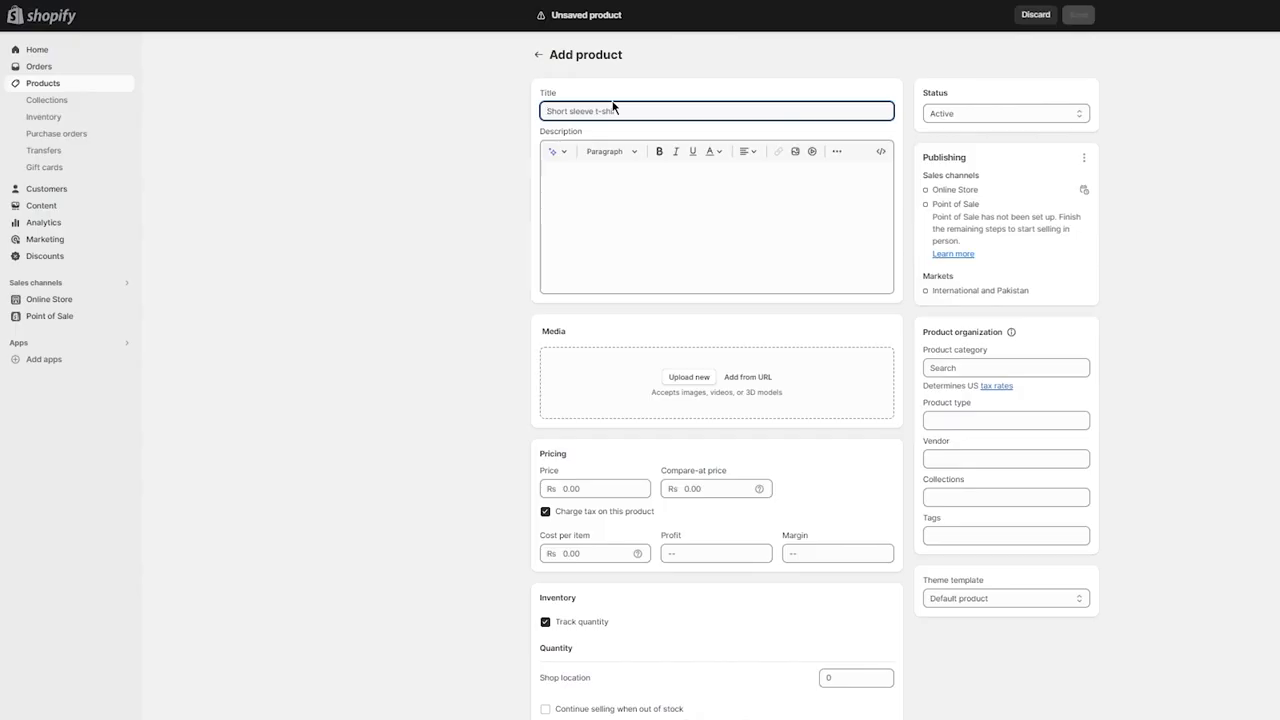
text(u)
text(acket Black)
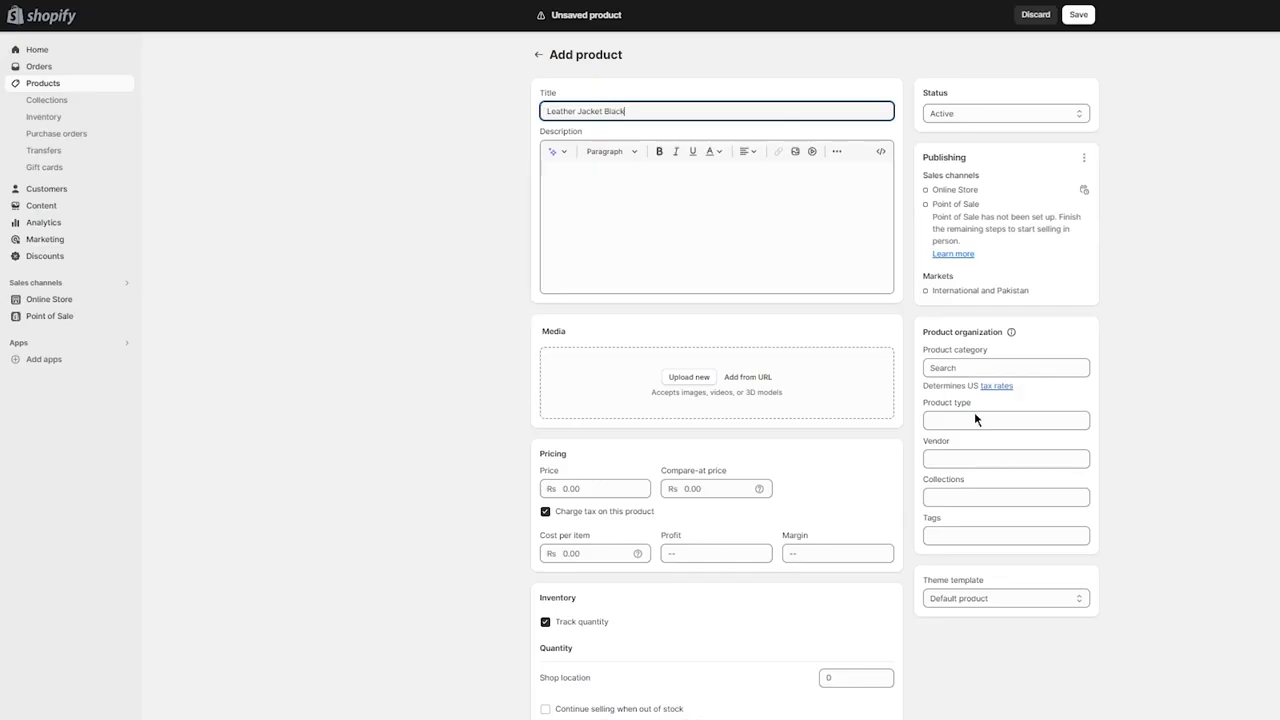
Assign the Leather Jacket Black product to the New Deals And Products collection and save the product.
click(976, 503)
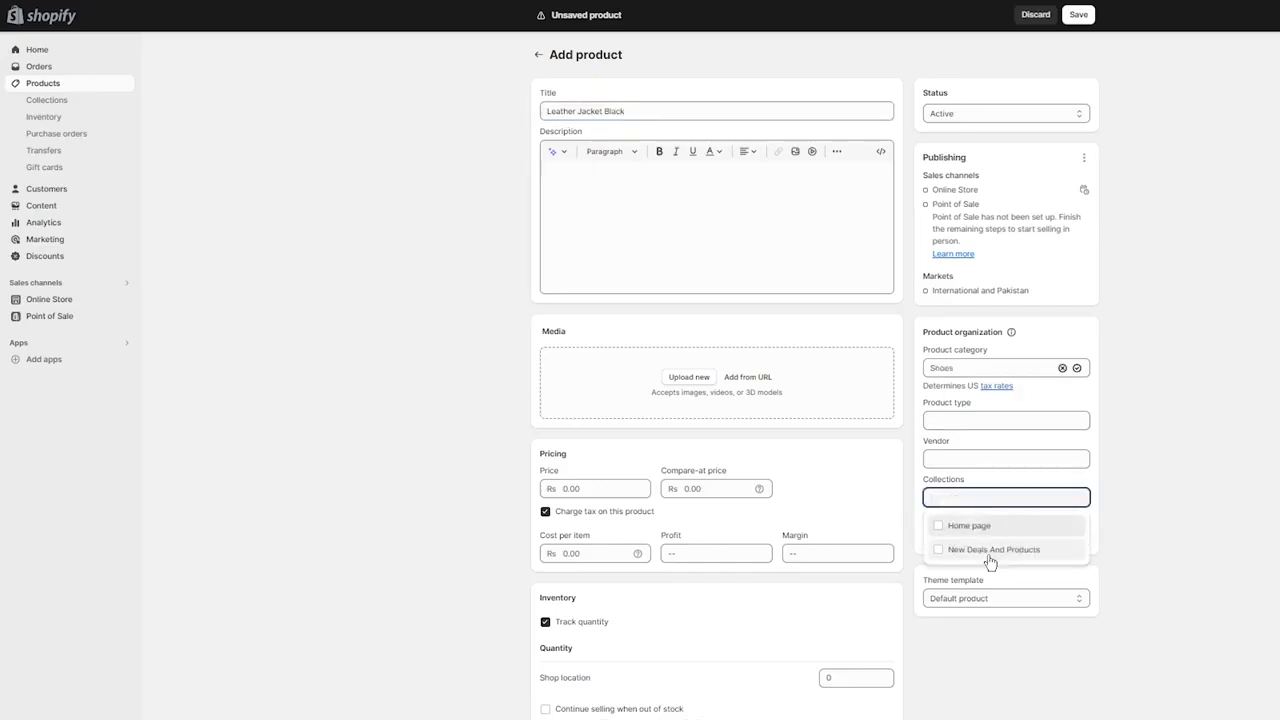
click(984, 553)
click(1157, 525)
scroll(1157, 525, down, 3)
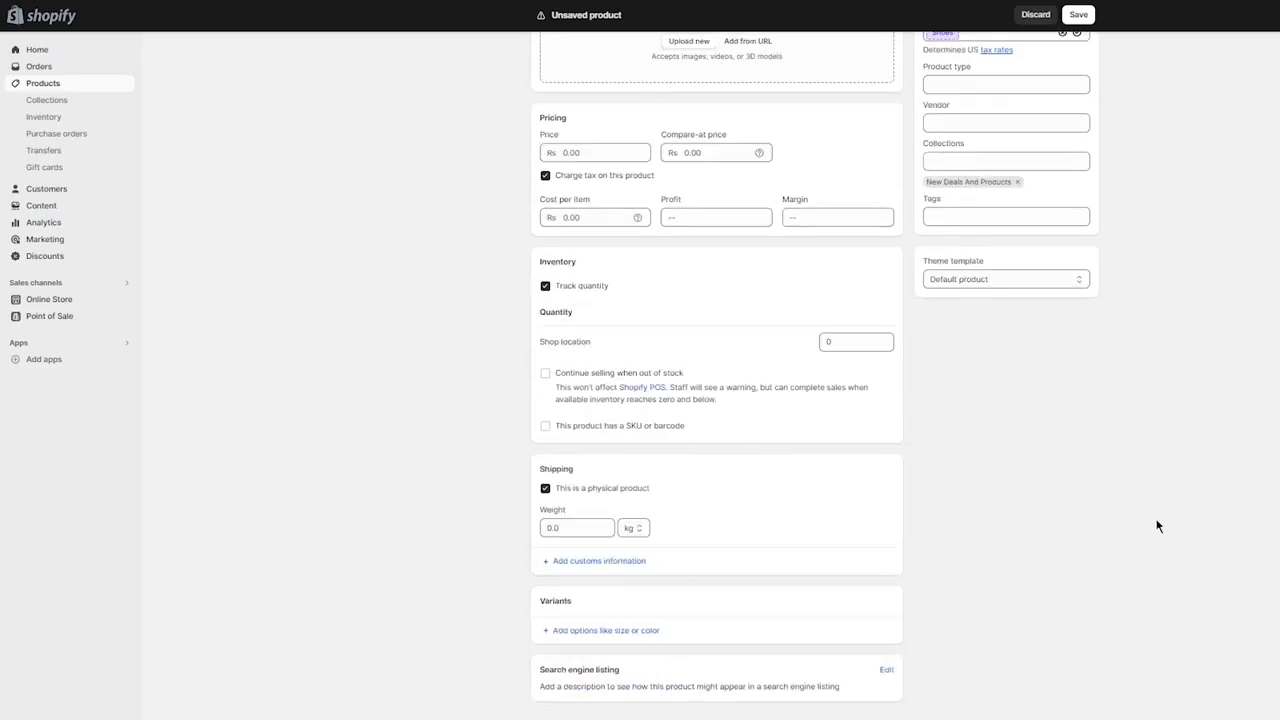
click(1078, 15)
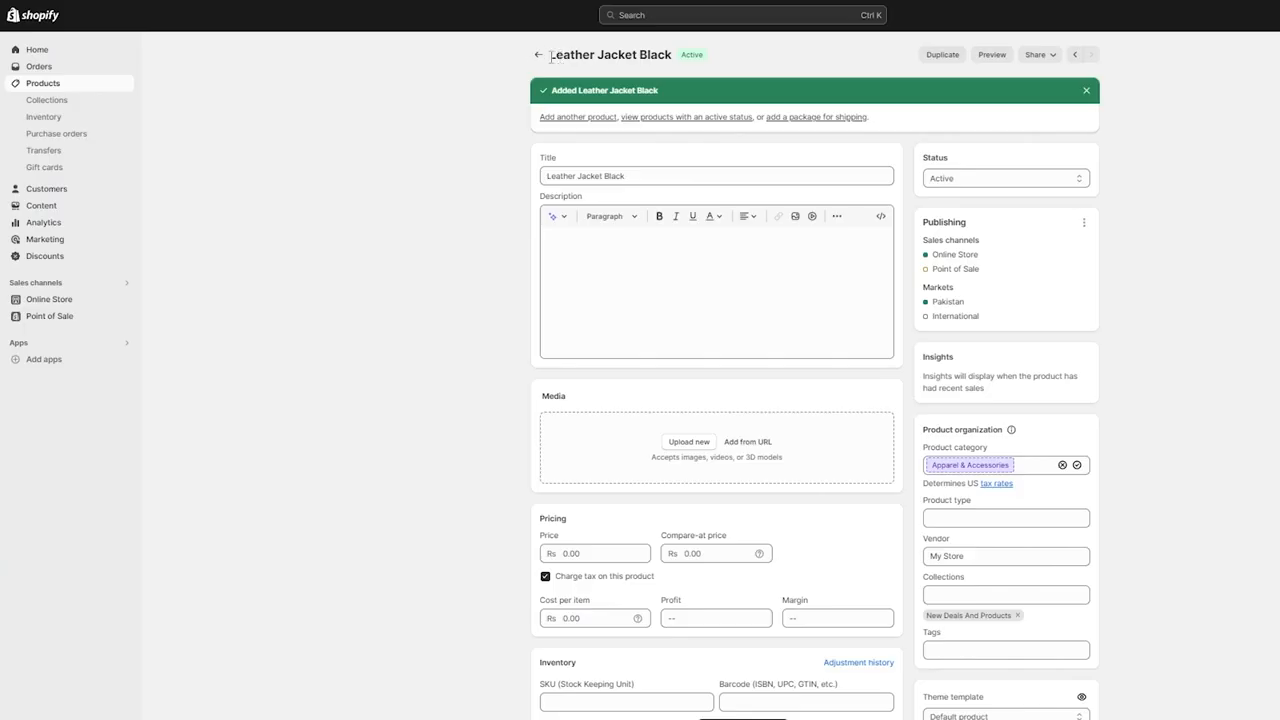
Open the New Deals And Products collection and check its product list and the sales channels of Leather Jacket Black.
click(535, 56)
click(72, 101)
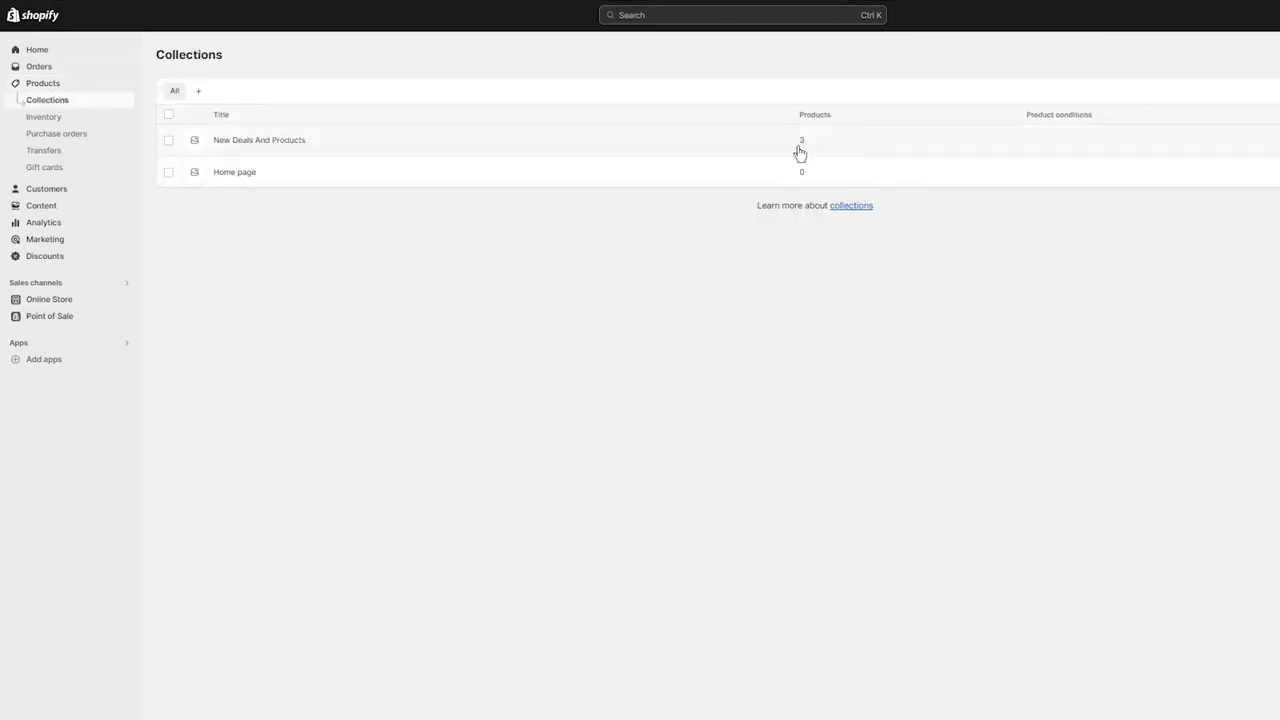
click(800, 150)
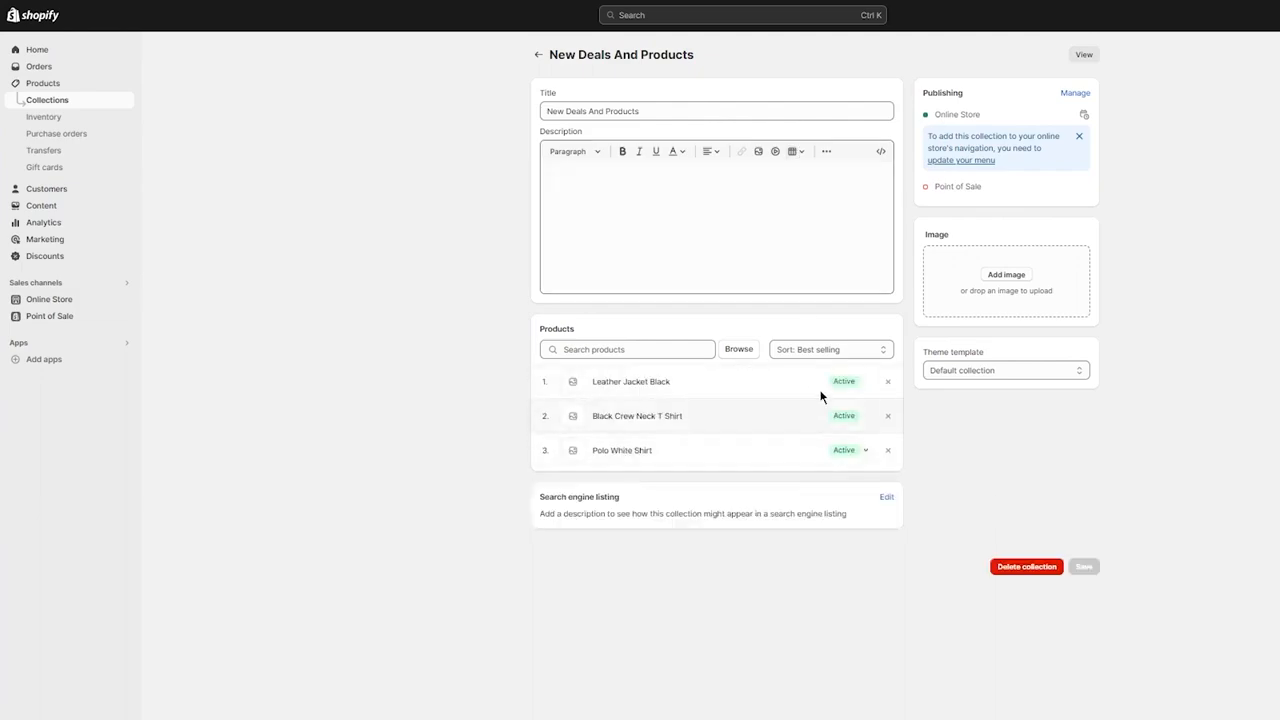
click(855, 388)
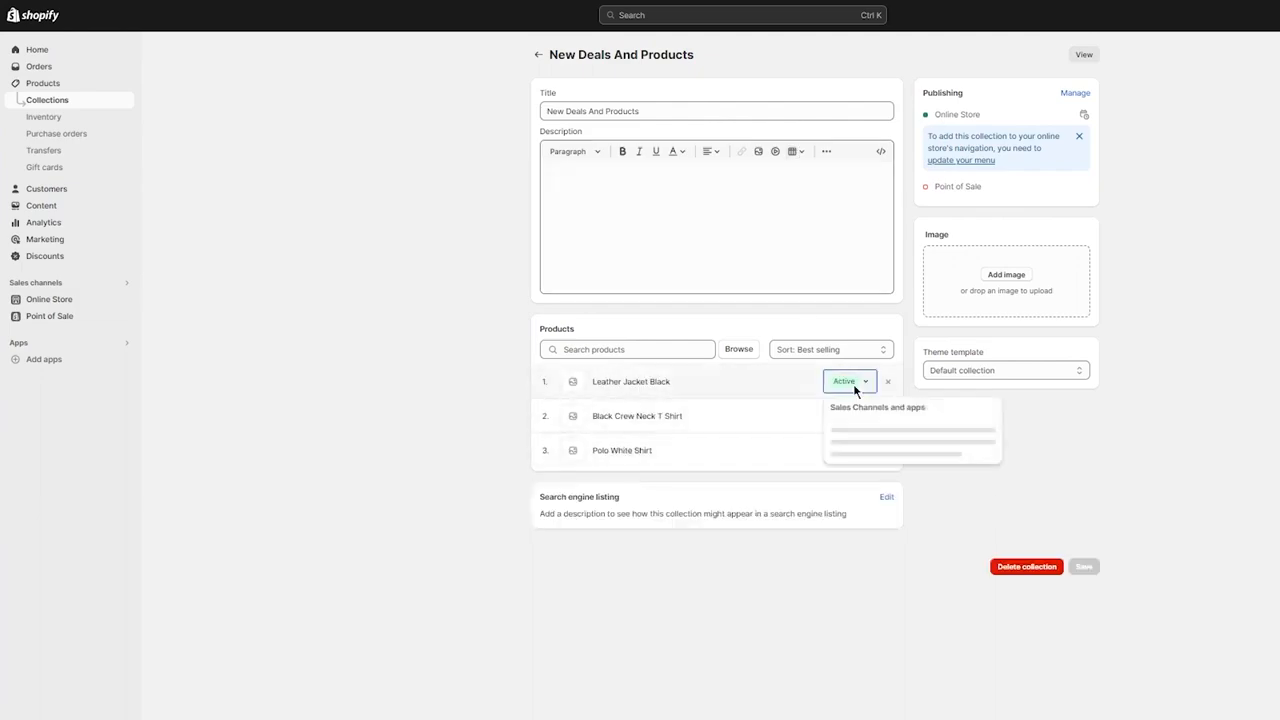
click(1102, 453)
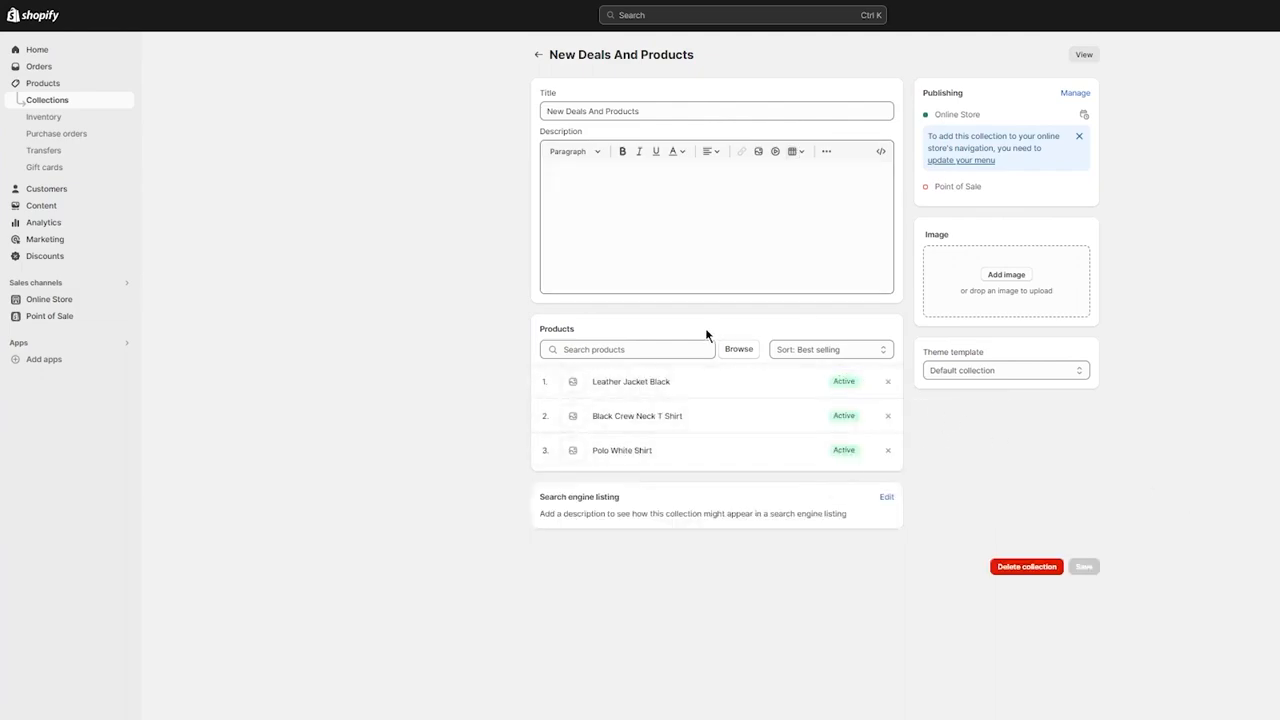